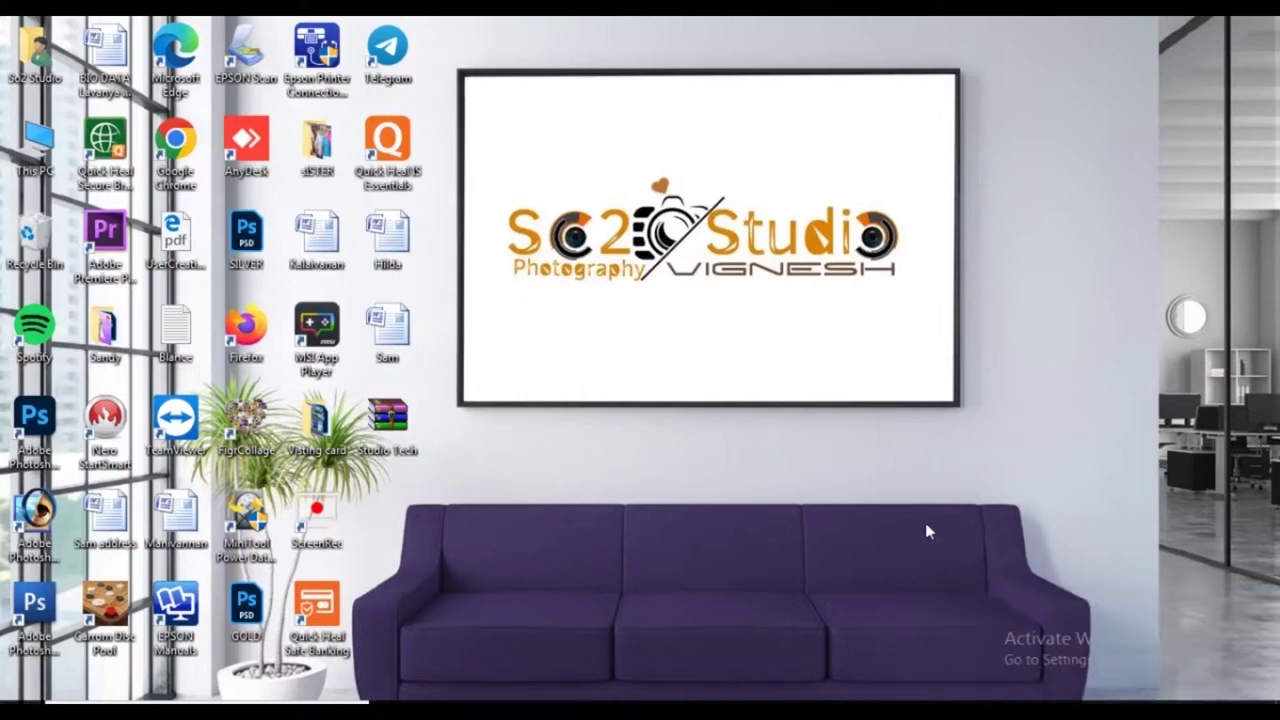
pyautogui.rightClick(765, 433)
pyautogui.click(817, 475)
pyautogui.rightClick(817, 472)
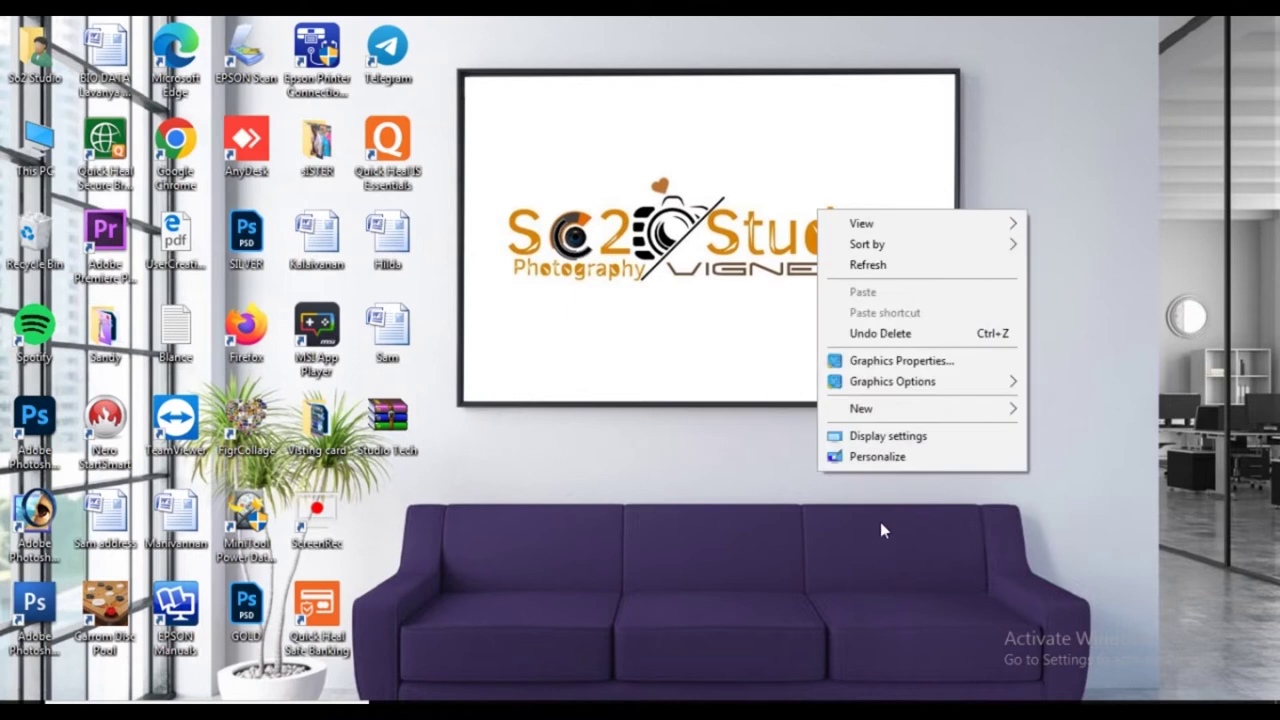
pyautogui.click(868, 264)
pyautogui.rightClick(868, 264)
pyautogui.click(888, 318)
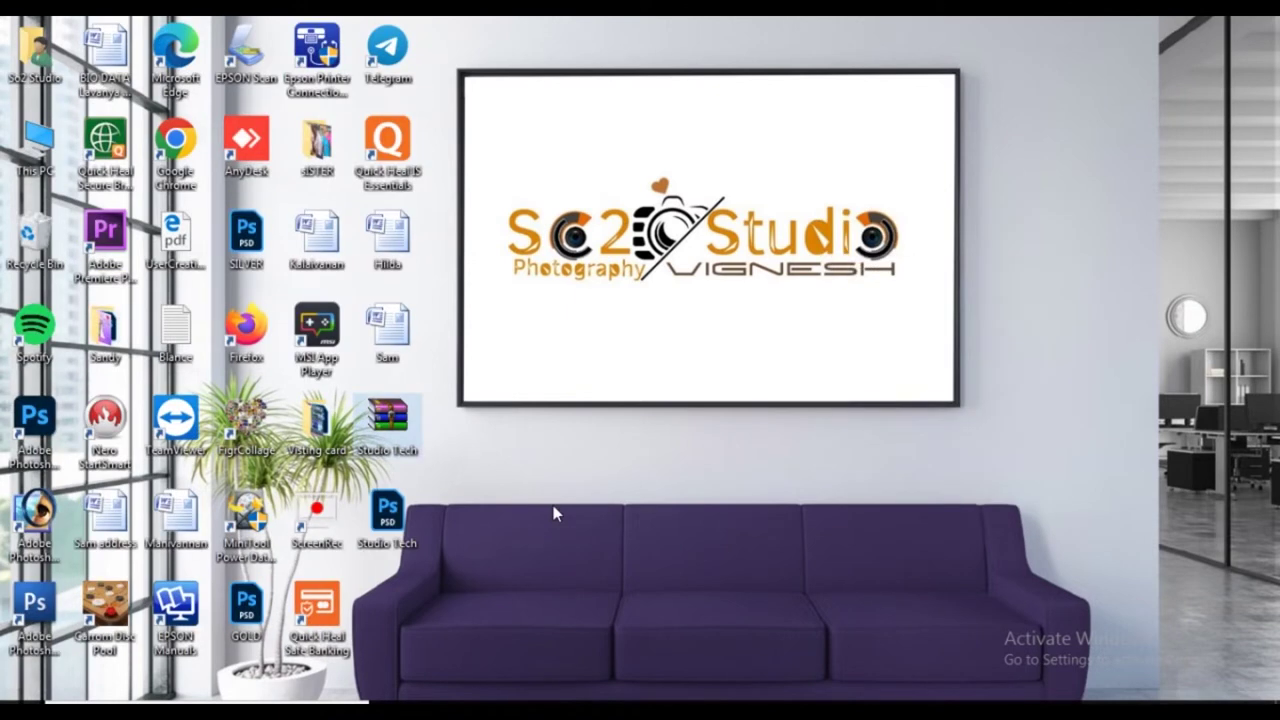
pyautogui.rightClick(552, 233)
pyautogui.click(569, 287)
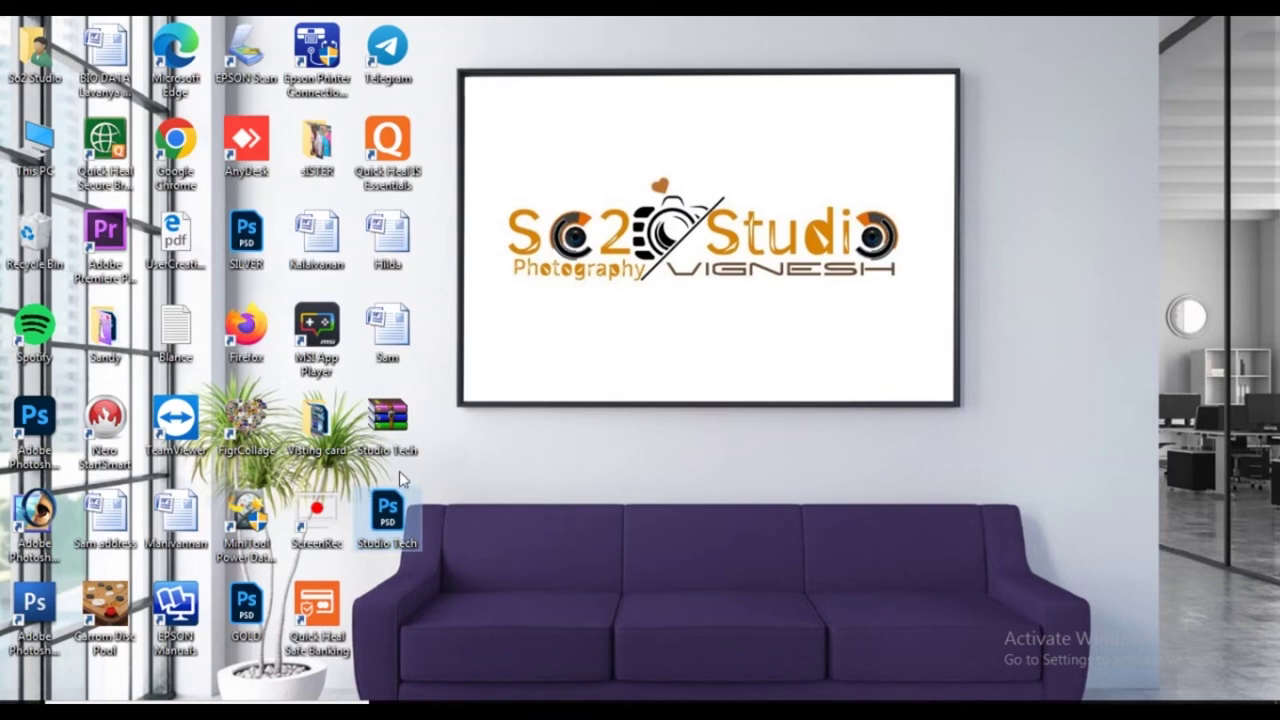
# Launch Photoshop and create a blank 4 × 6 inch RGB document at 300 pixels/inch with a white background.
pyautogui.doubleClick(387, 515)
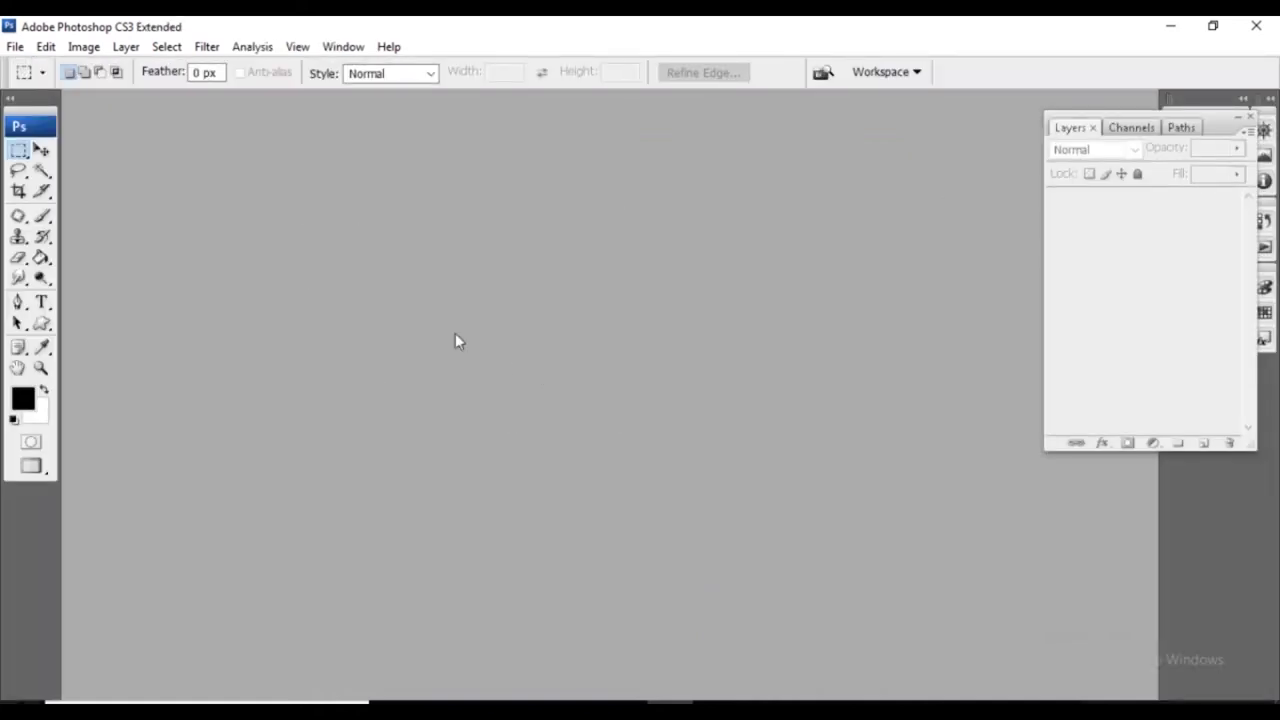
pyautogui.click(15, 46)
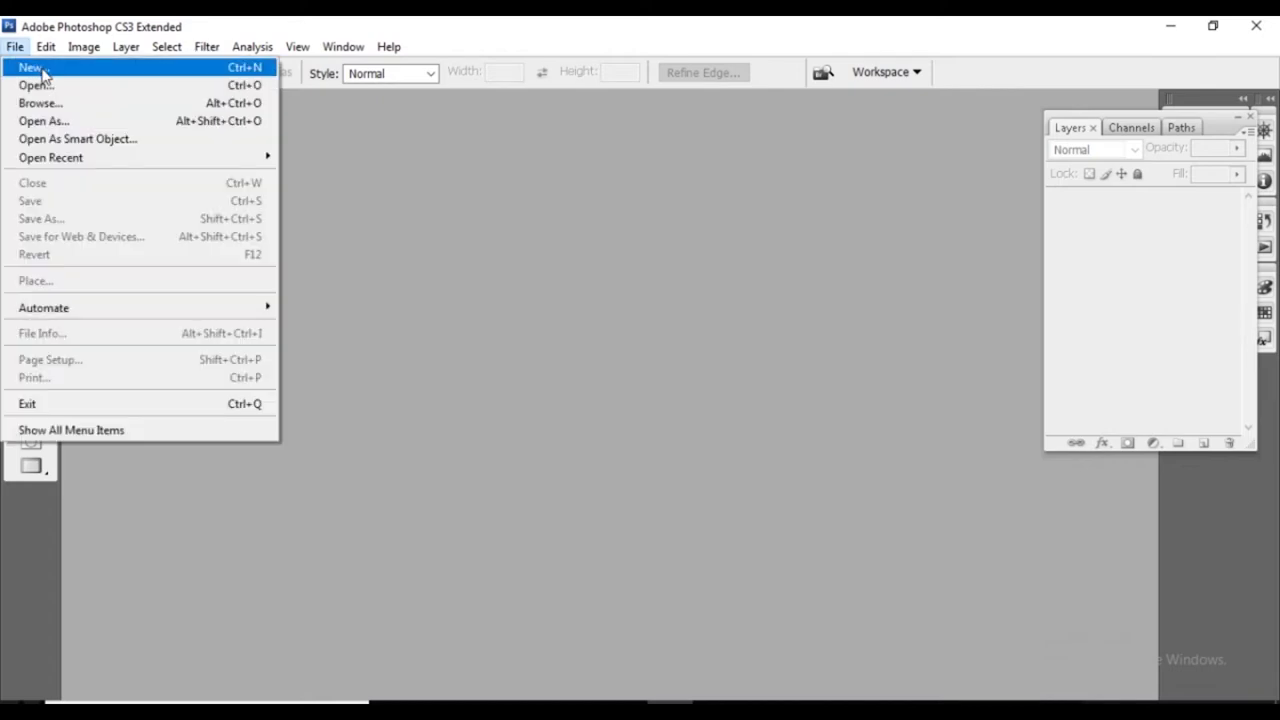
pyautogui.click(40, 66)
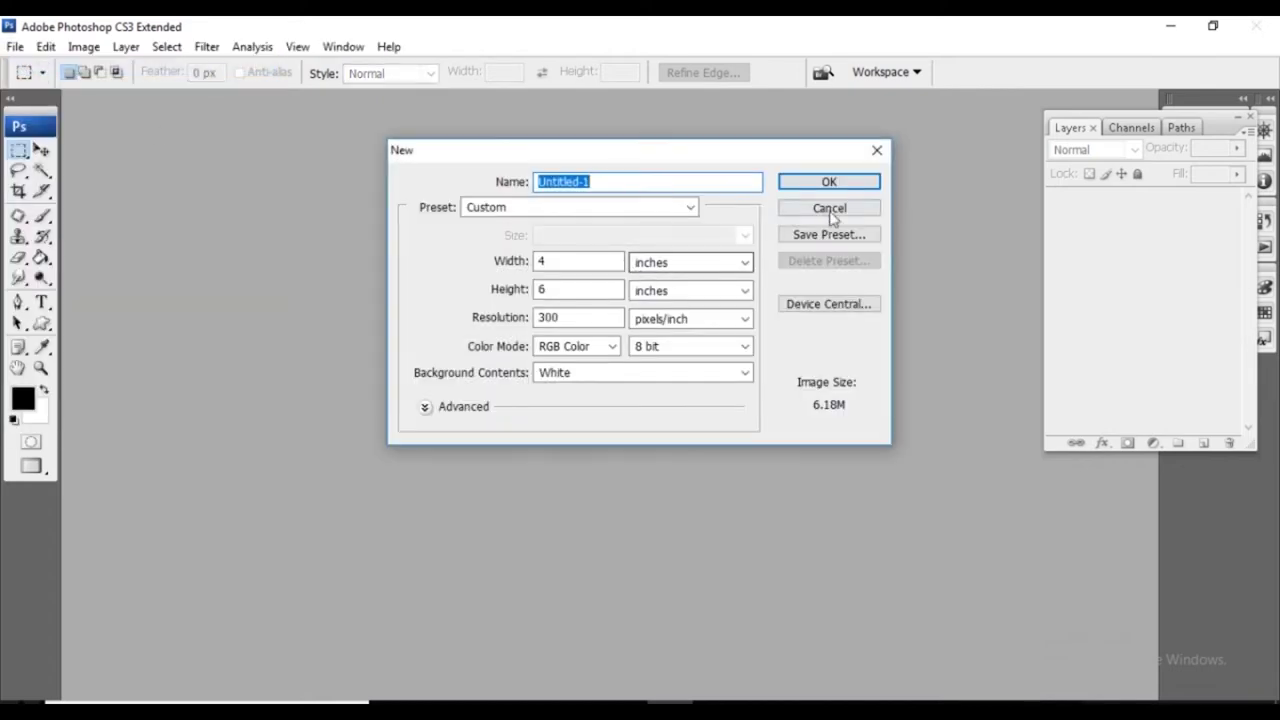
pyautogui.click(837, 186)
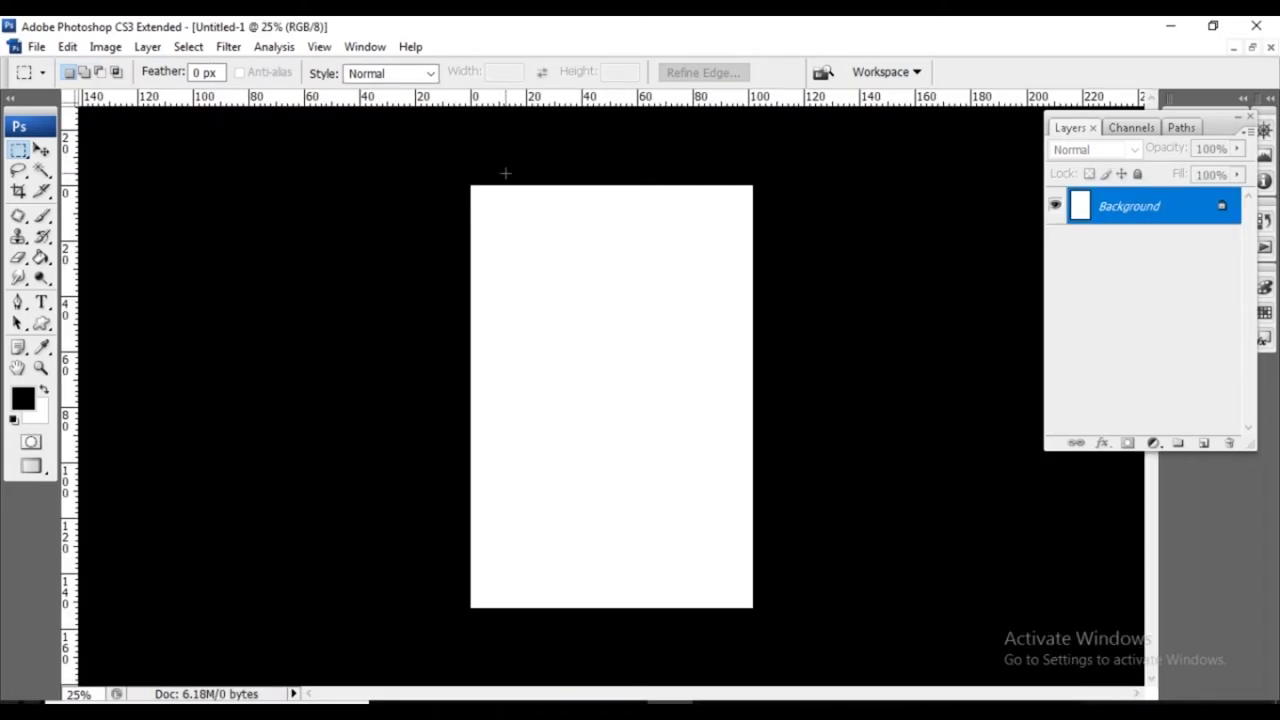
# Cycle through the screen modes and float the blank document in its own window in the middle of the workspace.
pyautogui.press('f')
pyautogui.press('f')
pyautogui.press('f')
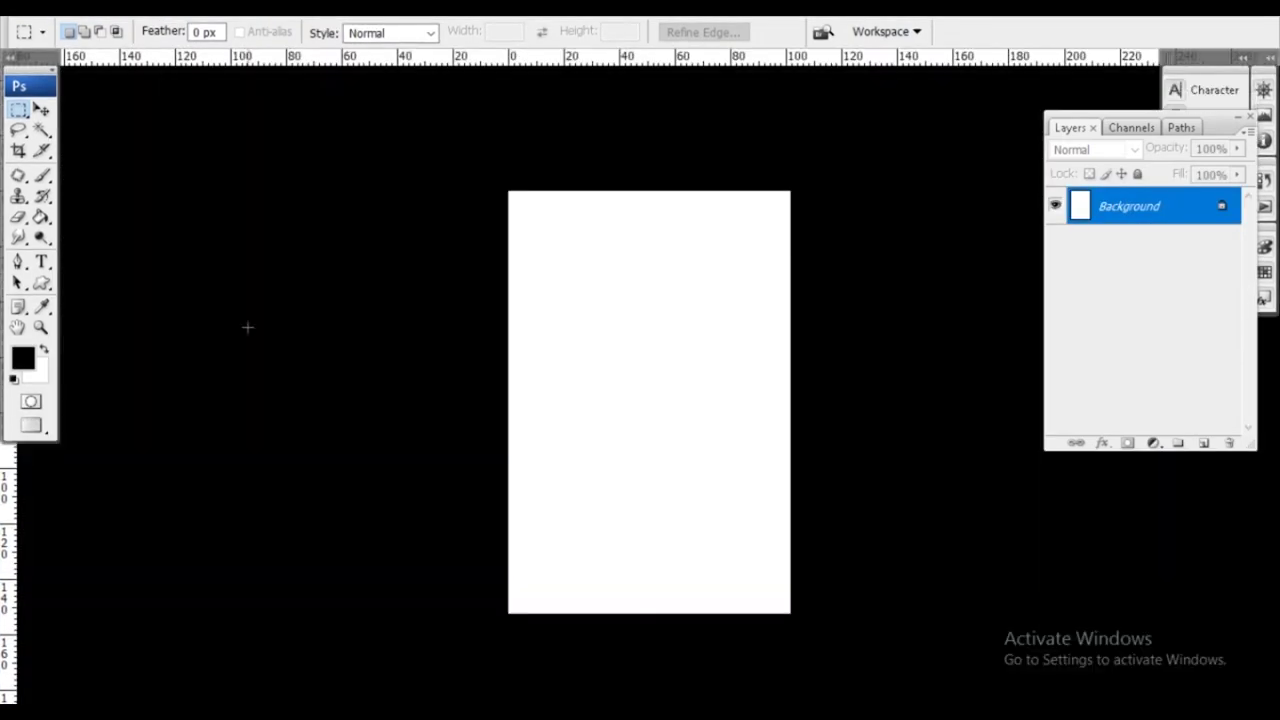
pyautogui.moveTo(236, 109); pyautogui.dragTo(666, 144)
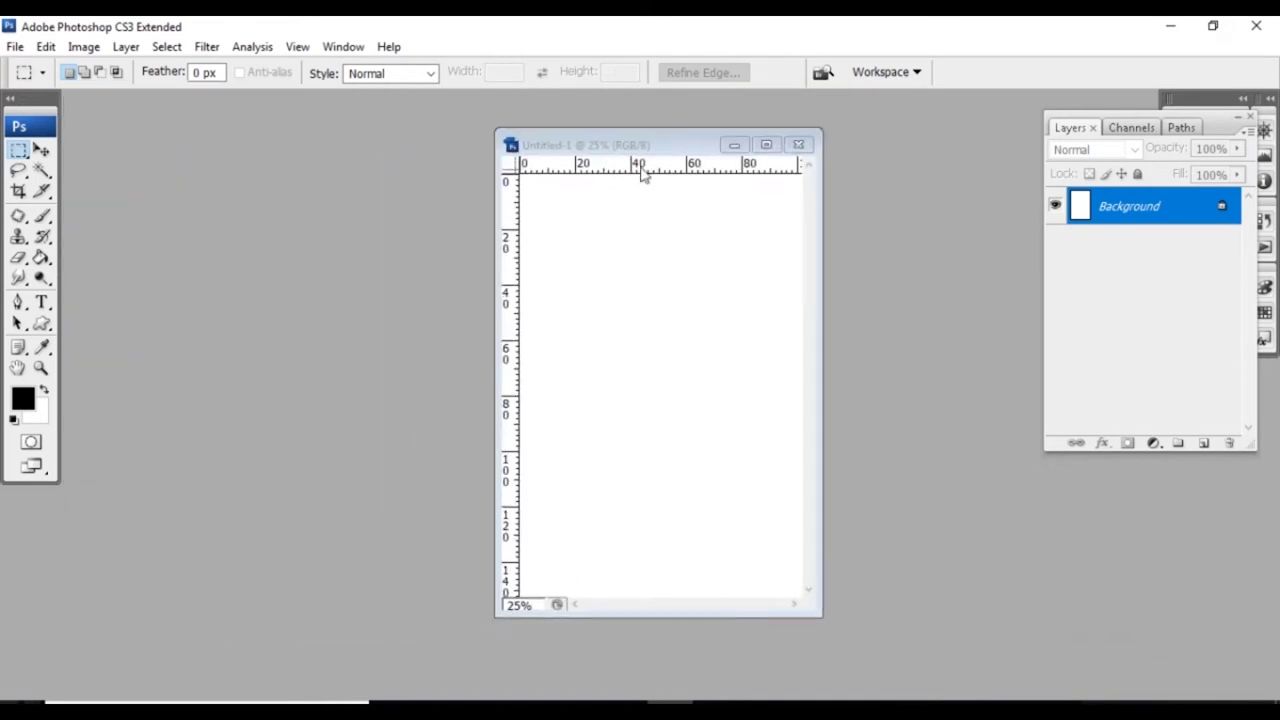
# Open Studio Tech.psd from the desktop in Photoshop alongside the blank document.
pyautogui.click(1170, 26)
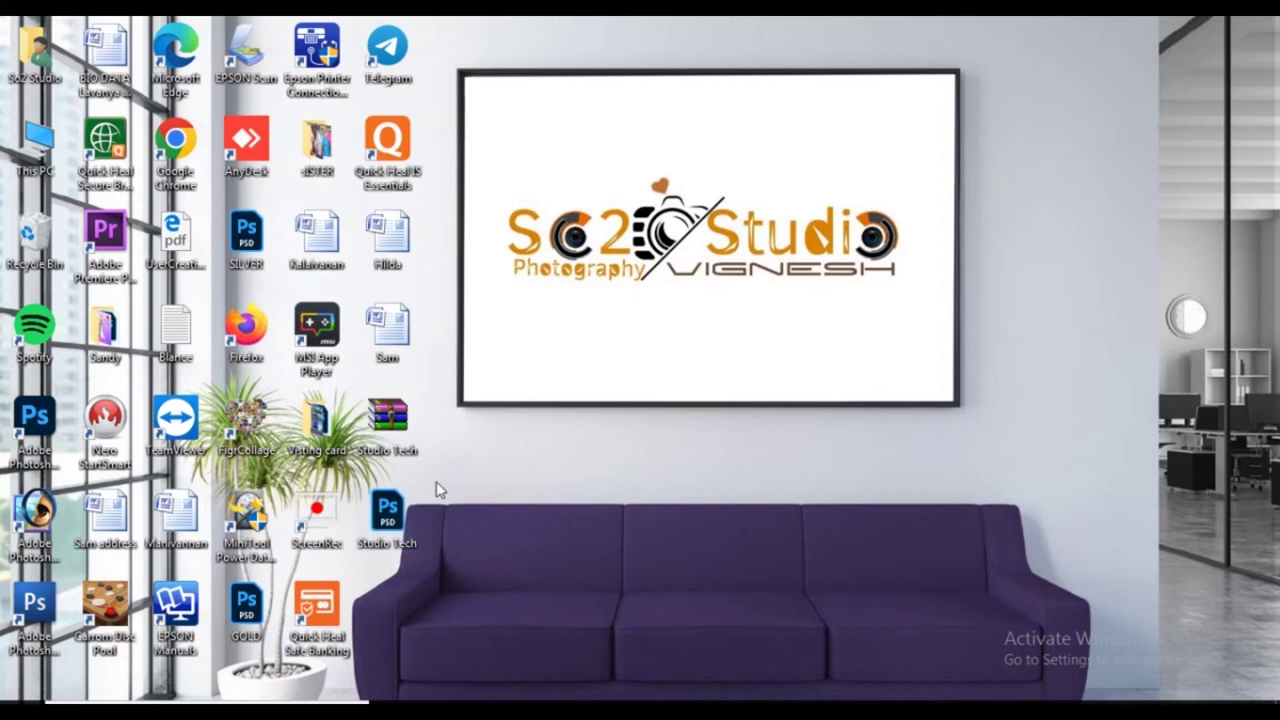
pyautogui.moveTo(392, 515); pyautogui.dragTo(580, 292)
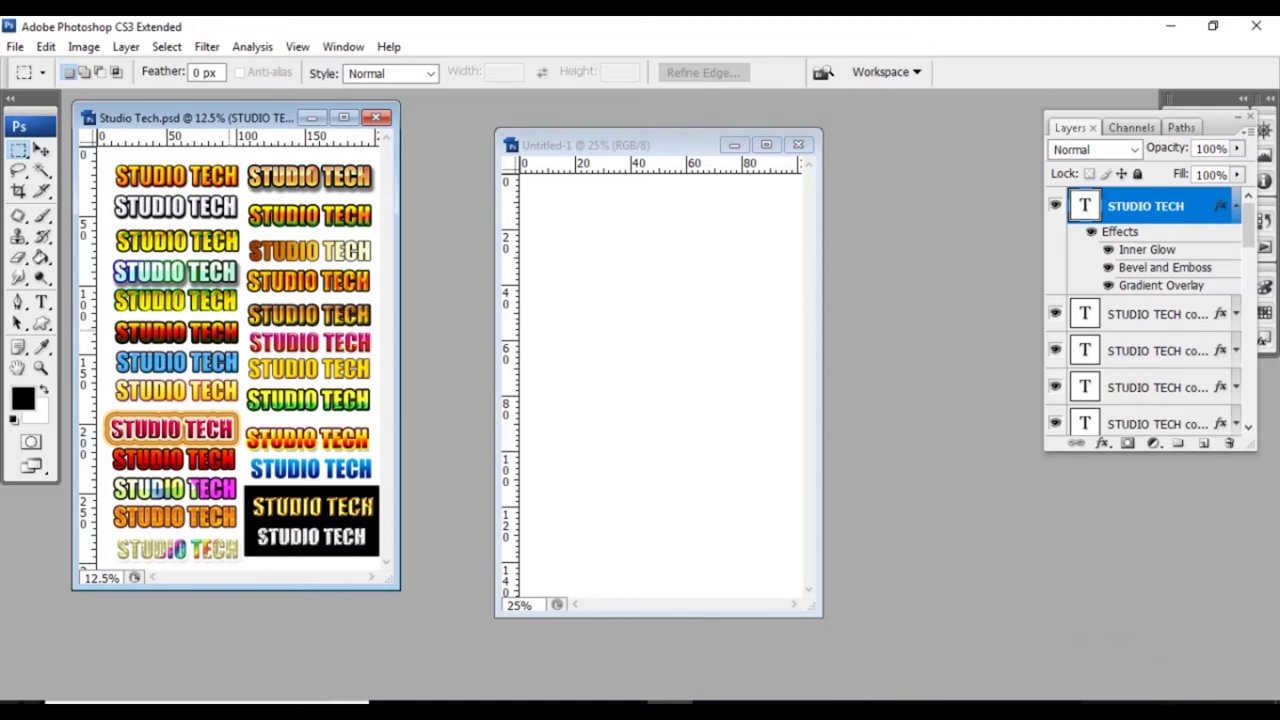
pyautogui.moveTo(240, 482); pyautogui.dragTo(380, 558)
pyautogui.hotkey('ctrl', 'd')
# Add the text "abcefgh" in Impact at 10 pt on the upper part of the blank document.
pyautogui.press('t')
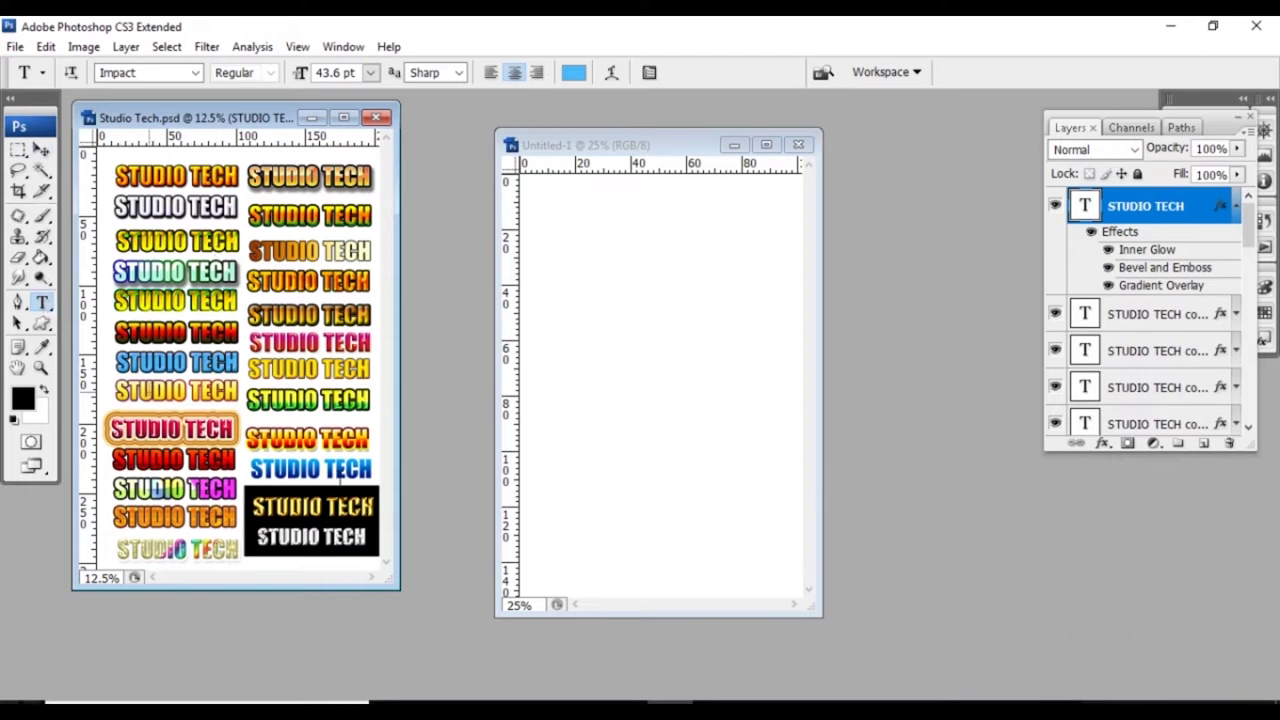
pyautogui.click(627, 303)
pyautogui.click(627, 303)
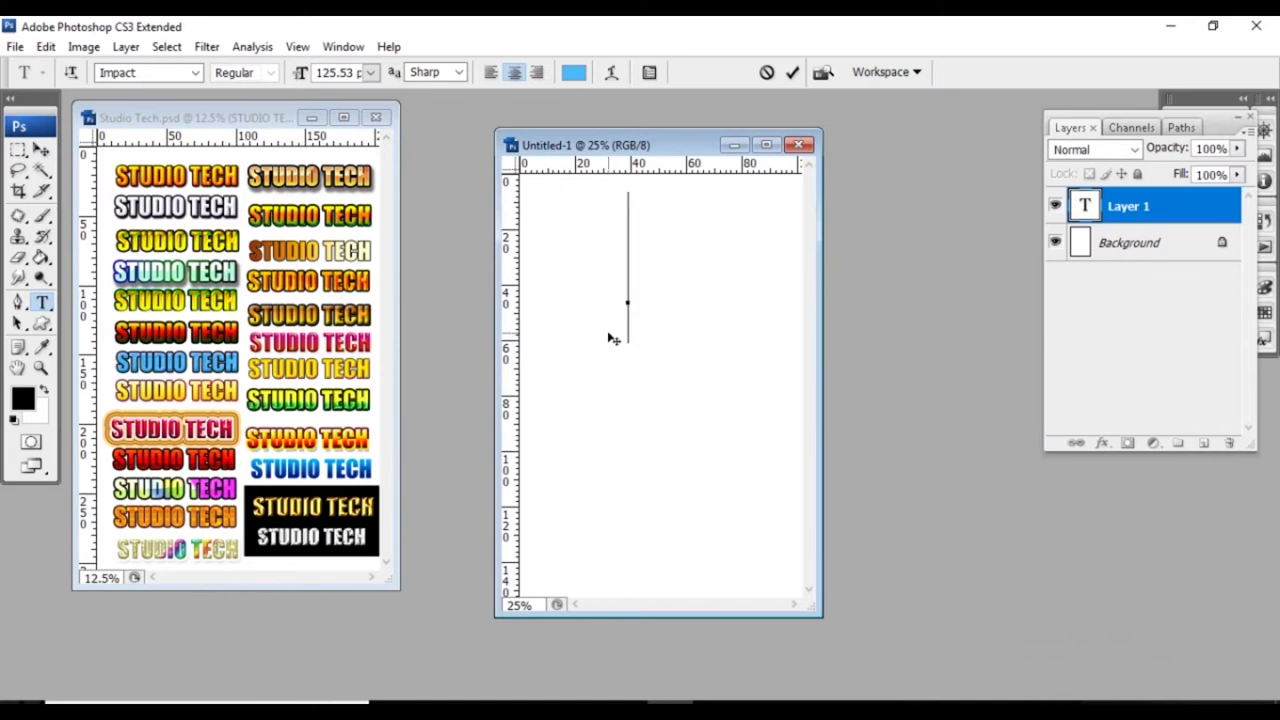
pyautogui.click(370, 72)
pyautogui.click(388, 184)
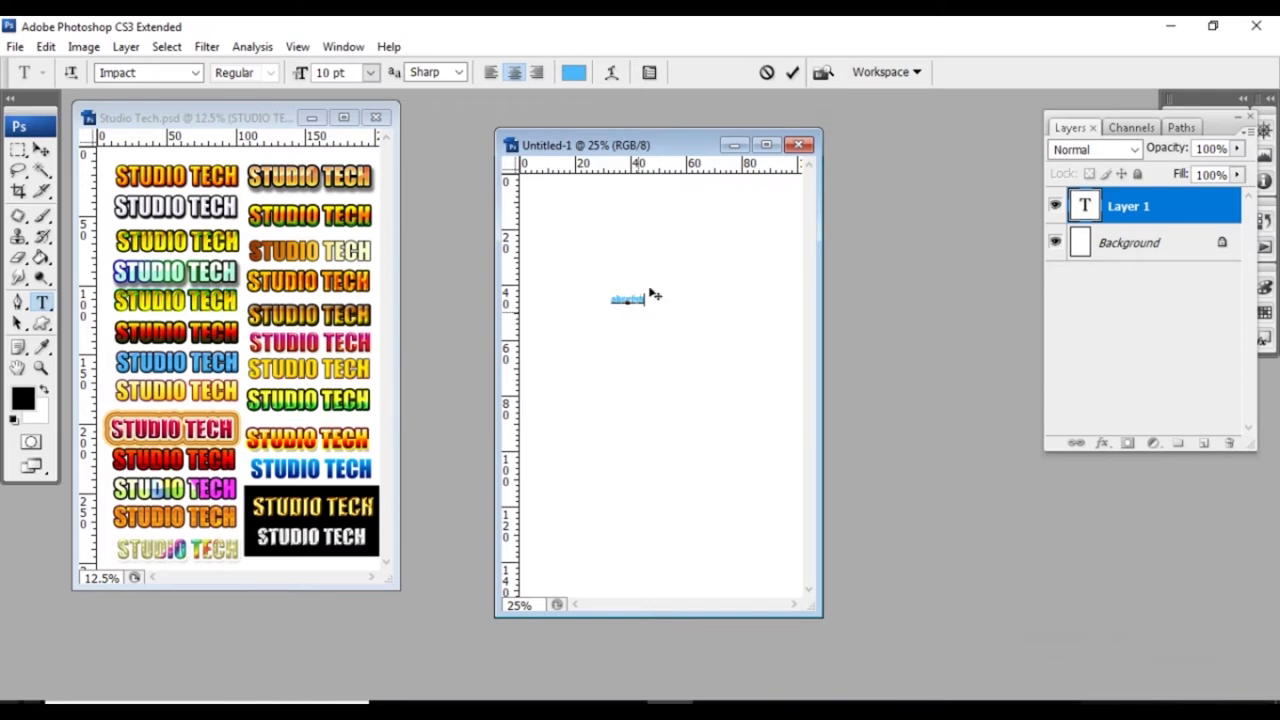
pyautogui.click(638, 337)
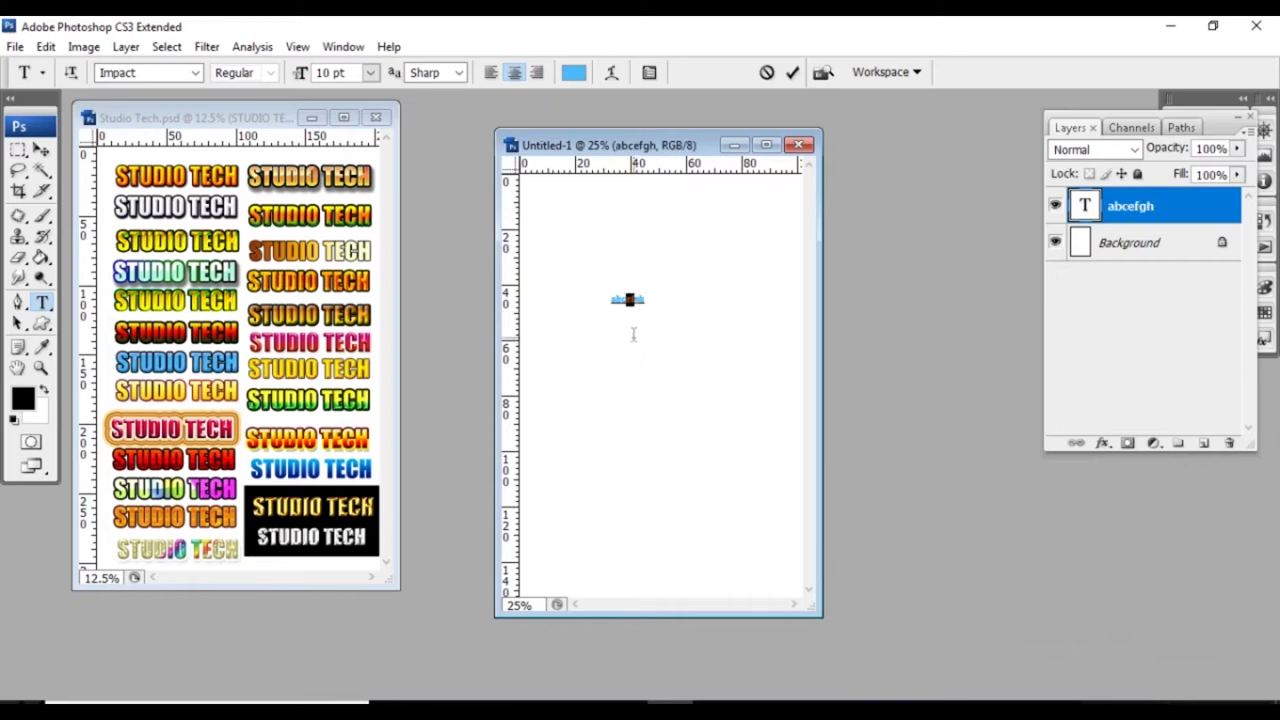
# Scale the abcefgh text up proportionally to about 390%.
pyautogui.hotkey('ctrl', 't')
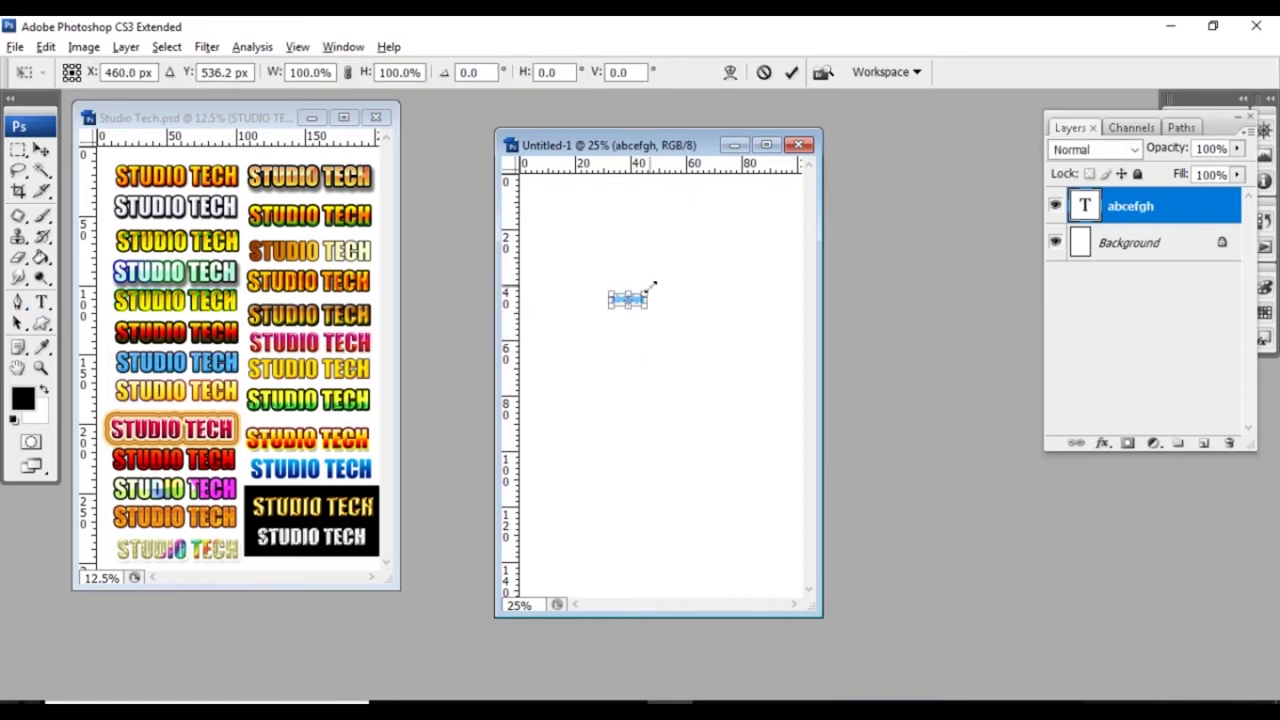
pyautogui.moveTo(660, 290); pyautogui.dragTo(702, 288)
pyautogui.press('Return')
pyautogui.hotkey('ctrl', 'z')
pyautogui.hotkey('ctrl', 't')
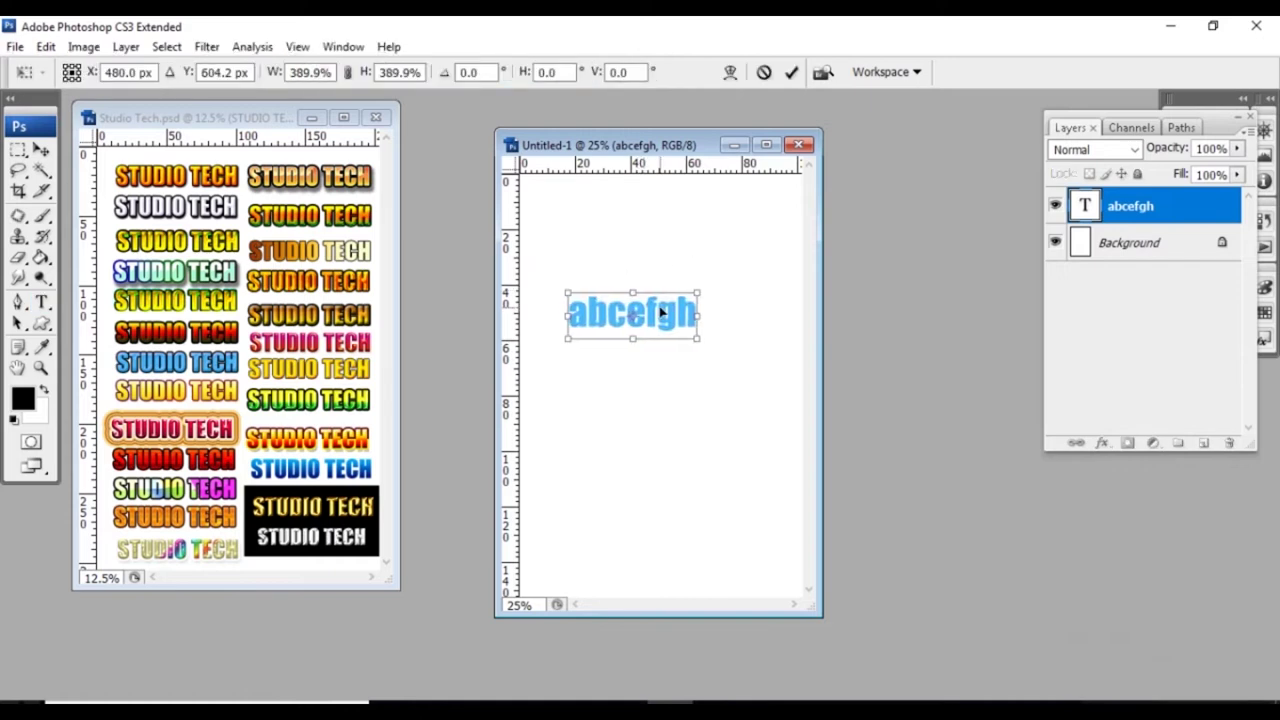
pyautogui.press('Return')
# Display the character formatting settings for the abcefgh text.
pyautogui.press('t')
pyautogui.doubleClick(660, 305)
pyautogui.hotkey('ctrl', 't')
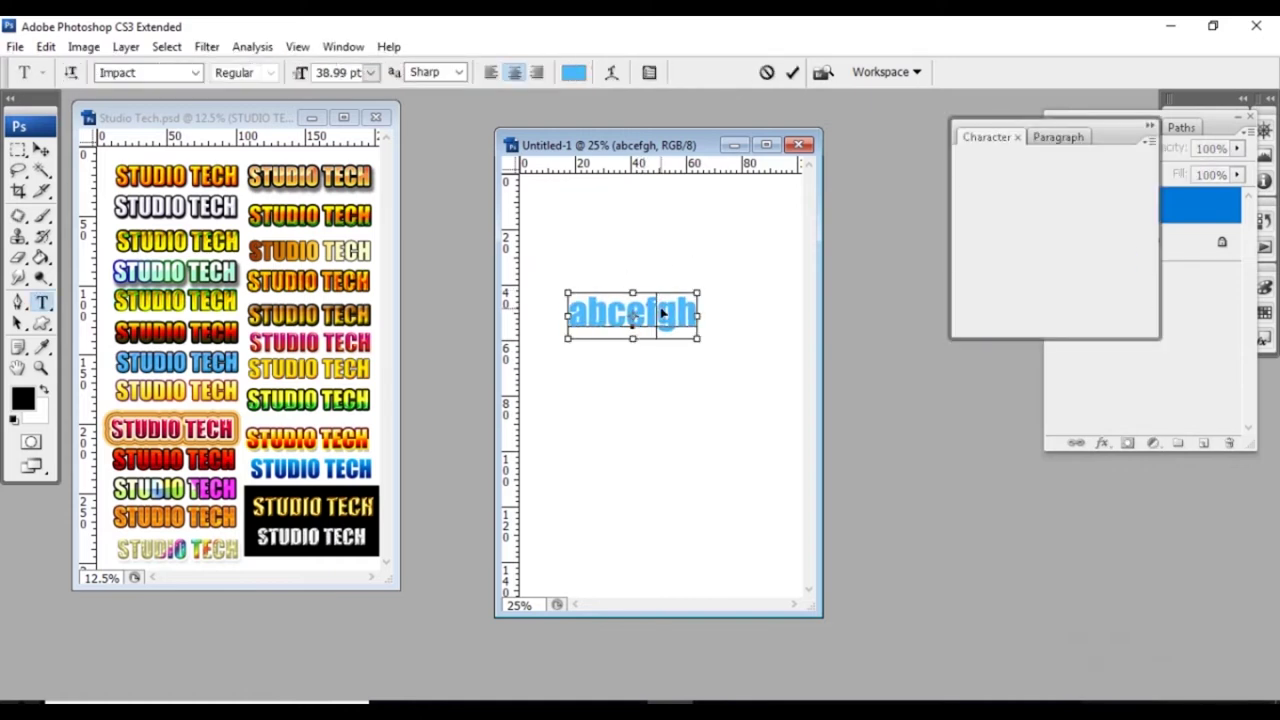
pyautogui.press('Escape')
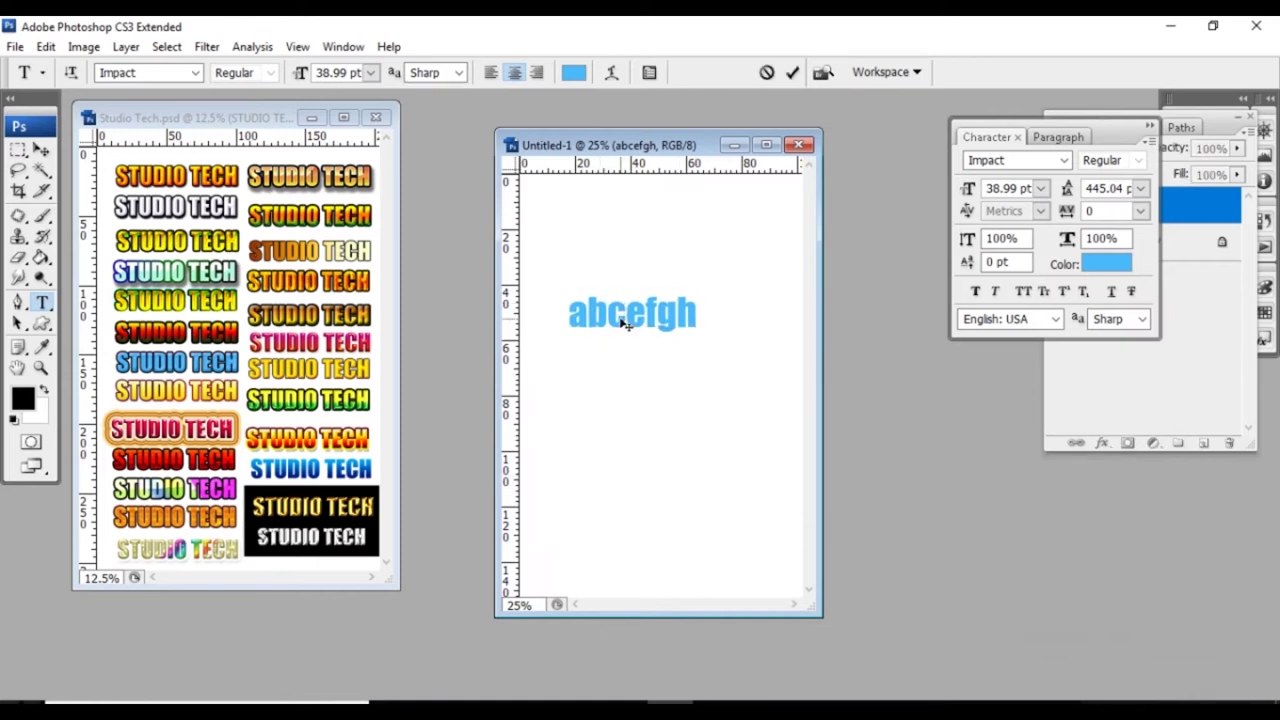
# Preview the fonts following Impact on the abcefgh text and set its font to INICIO.
pyautogui.click(1047, 156)
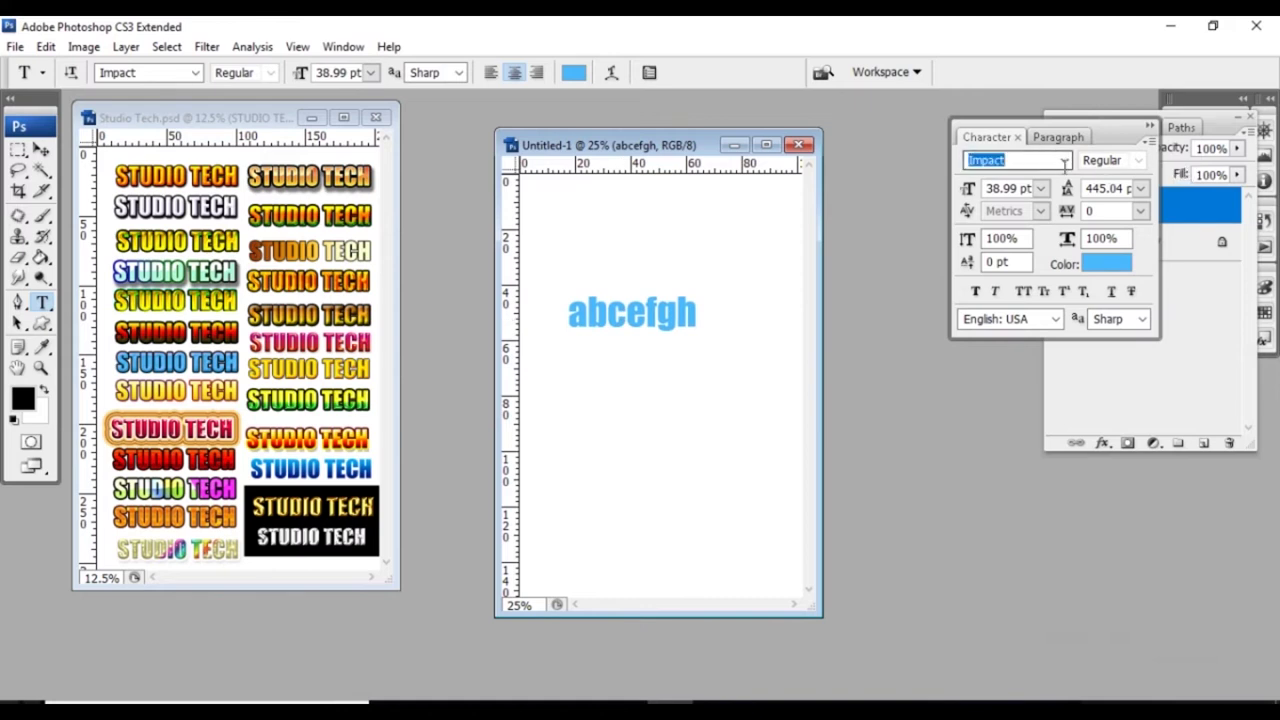
pyautogui.click(1064, 162)
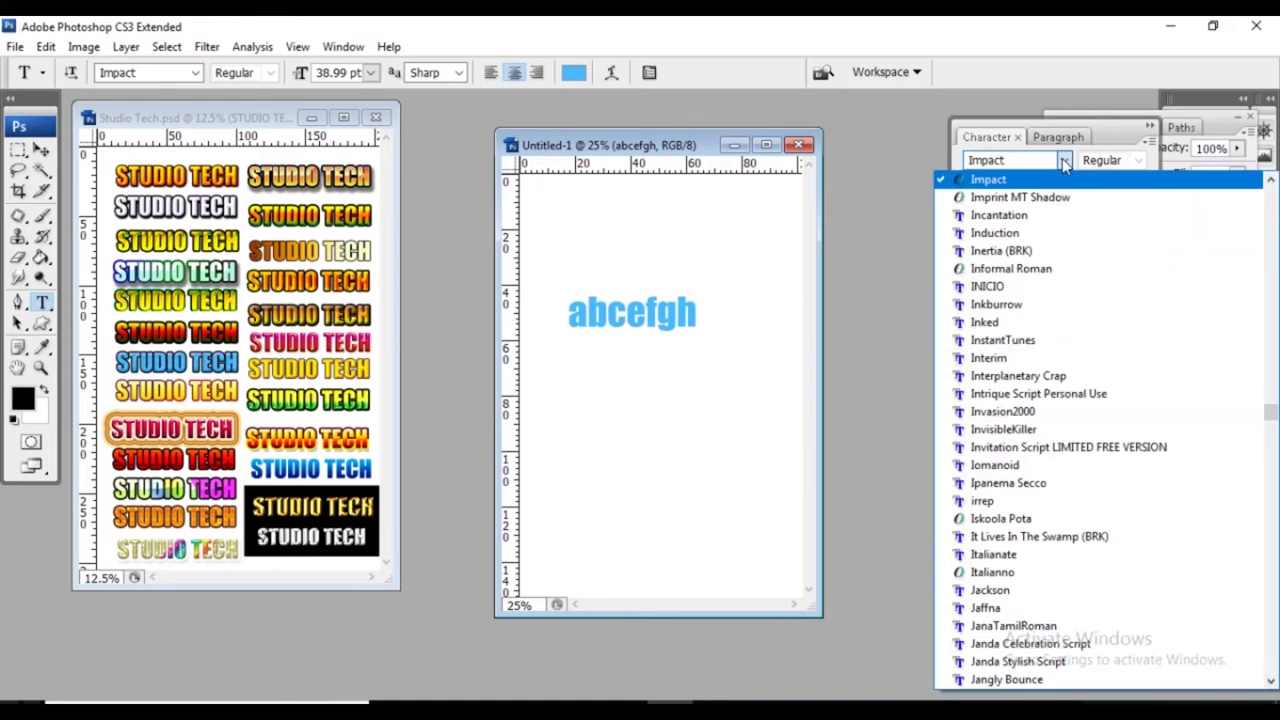
pyautogui.click(1038, 196)
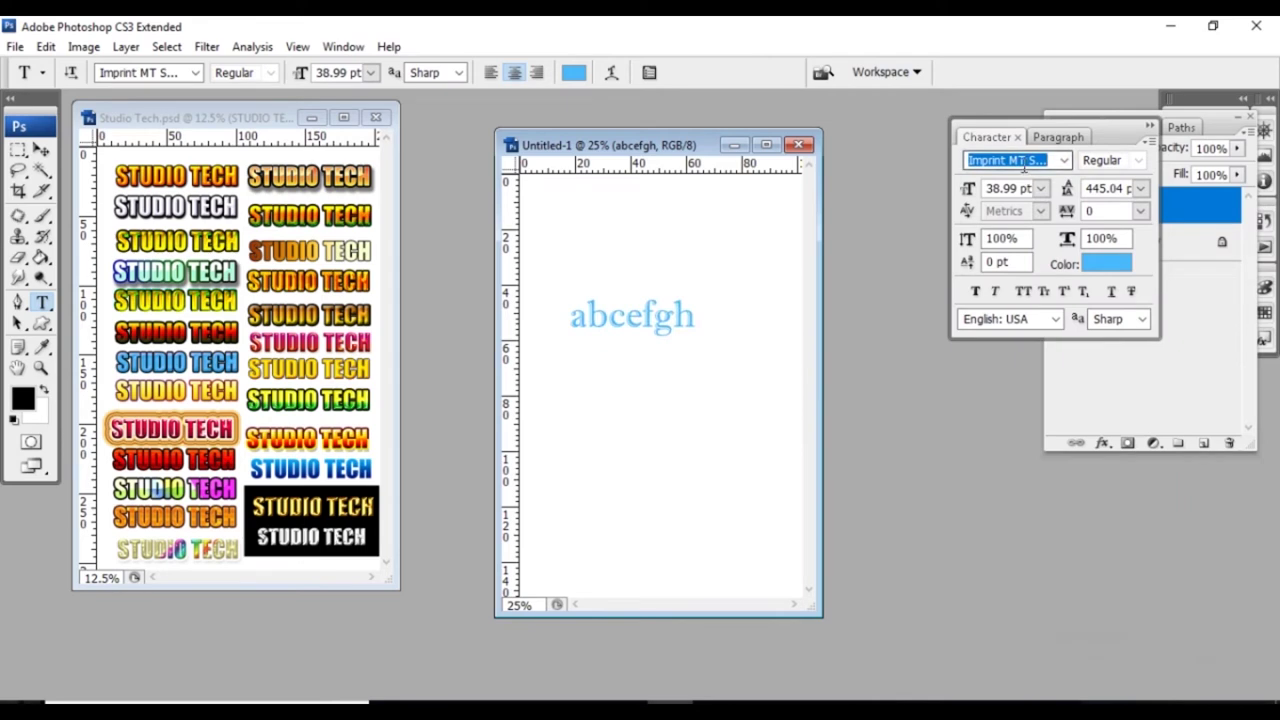
pyautogui.press('Down')
pyautogui.press('Down')
pyautogui.press('Down')
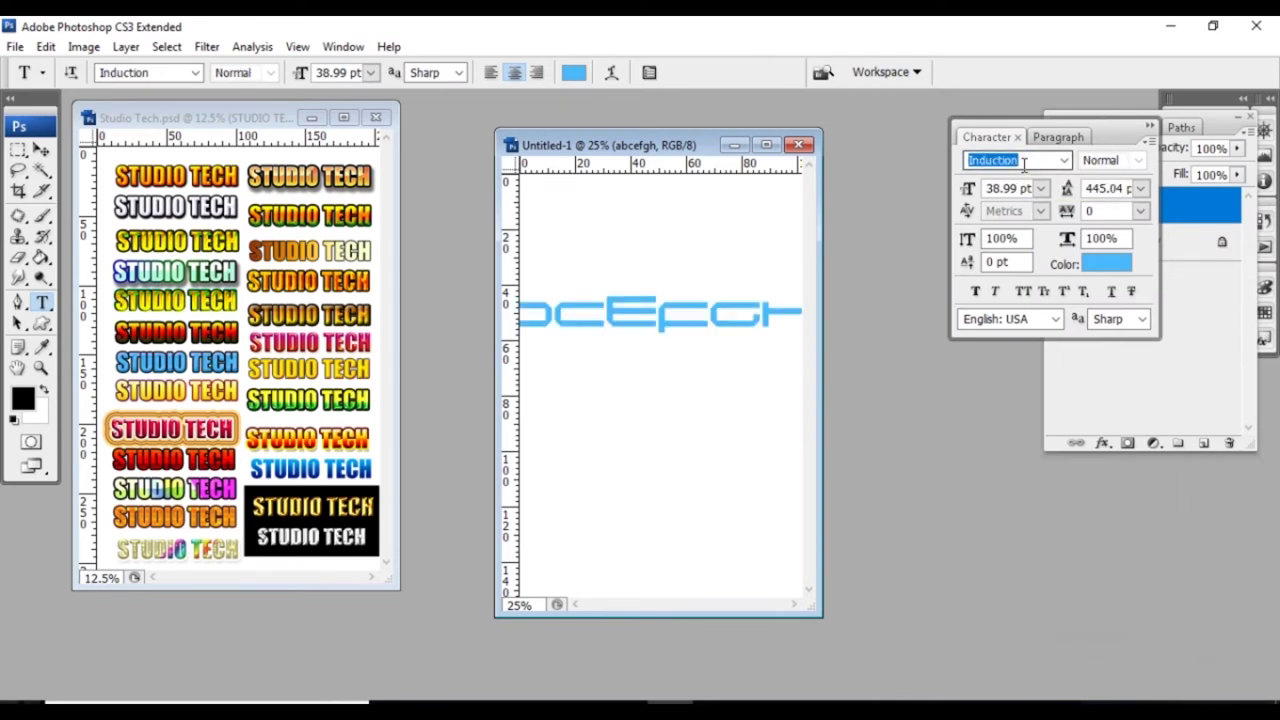
pyautogui.press('Down')
pyautogui.press('Down')
pyautogui.press('Down')
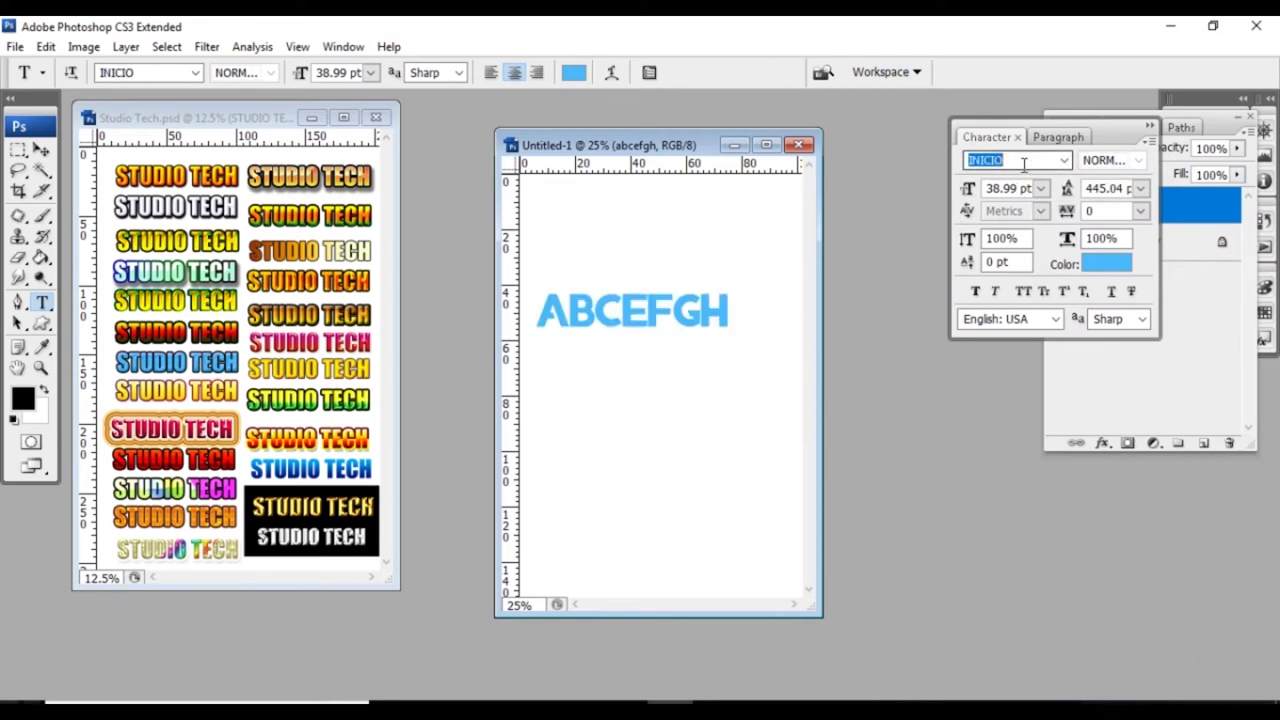
pyautogui.click(1010, 163)
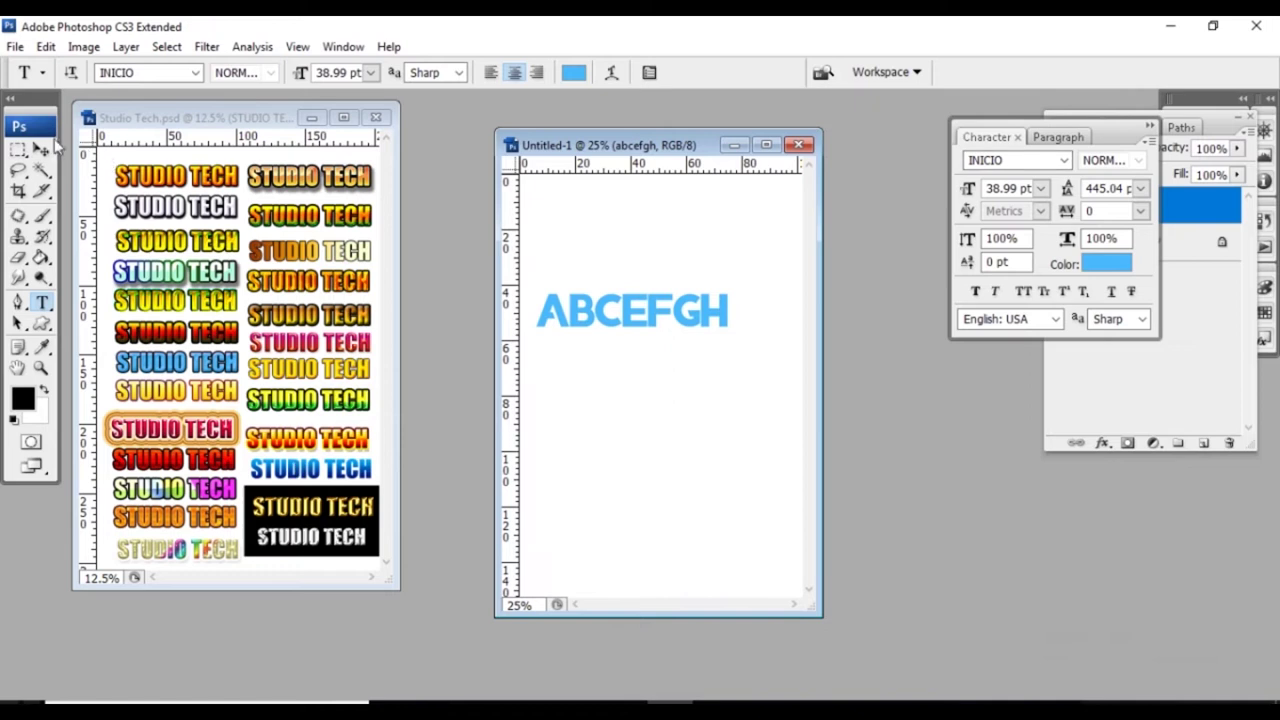
# Copy the layer style of the orange STUDIO TECH text, second from the bottom in the sample sheet's first column.
pyautogui.press('v')
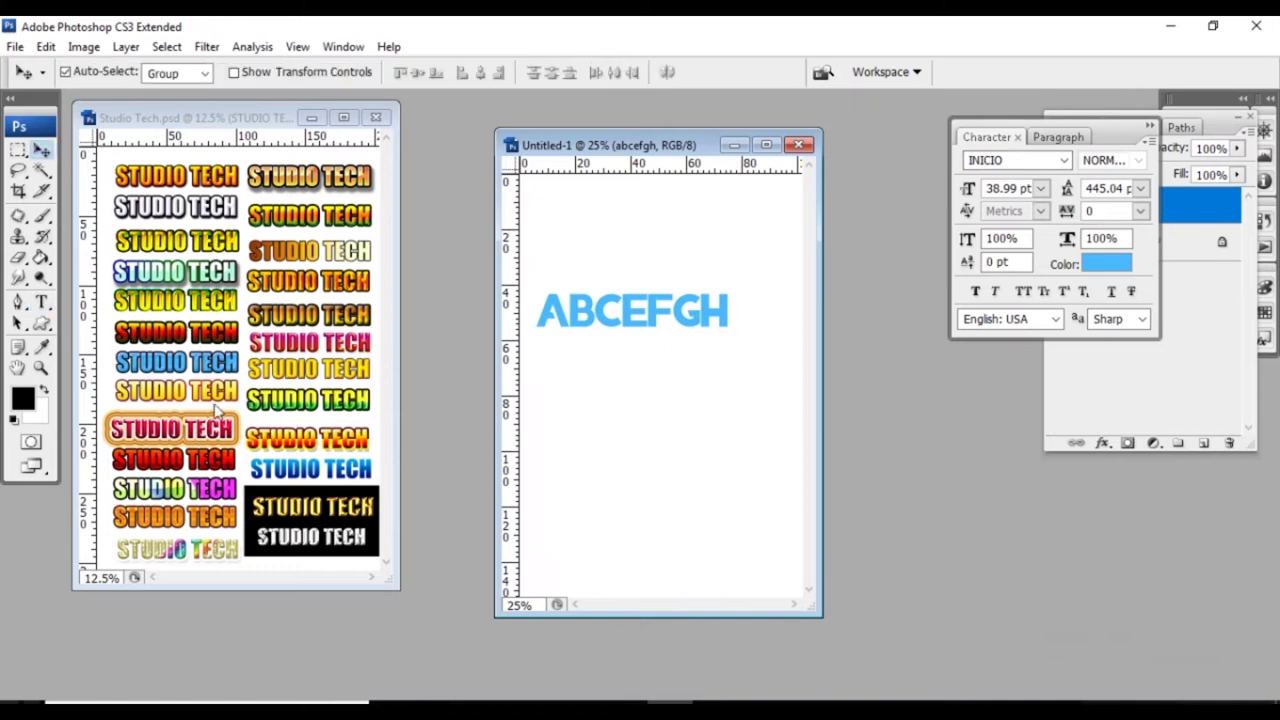
pyautogui.click(212, 523)
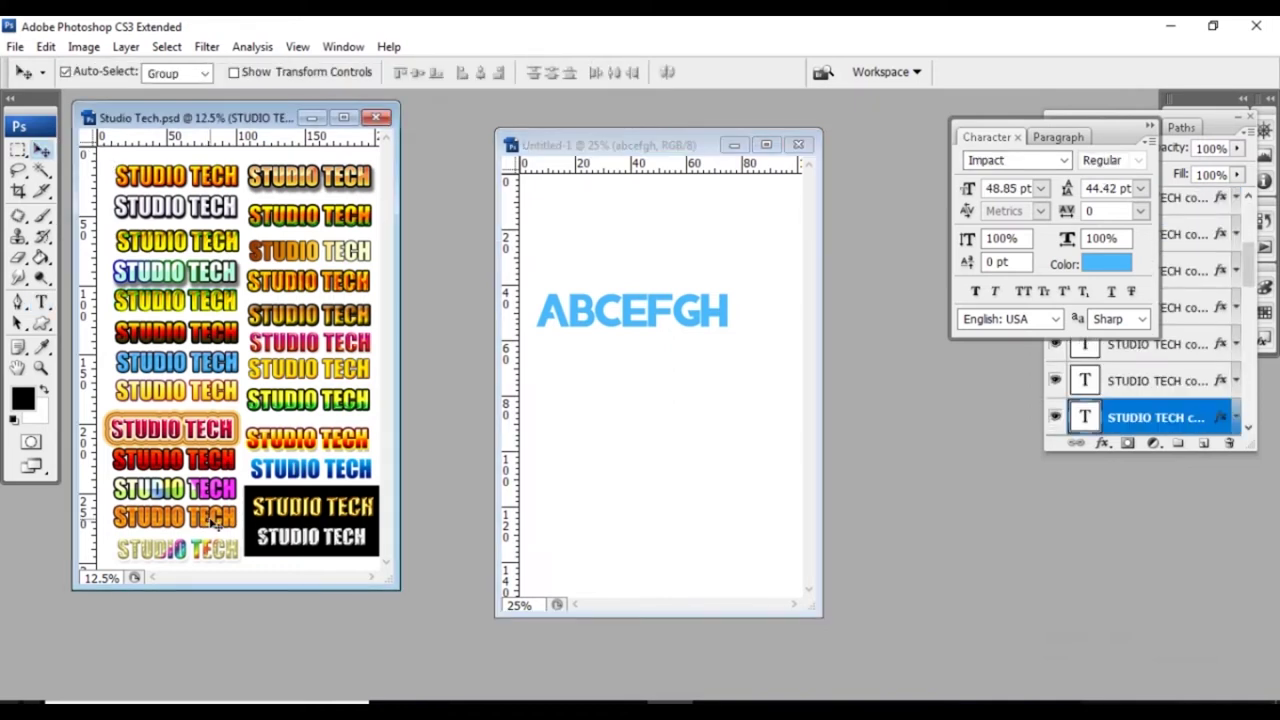
pyautogui.press('F7')
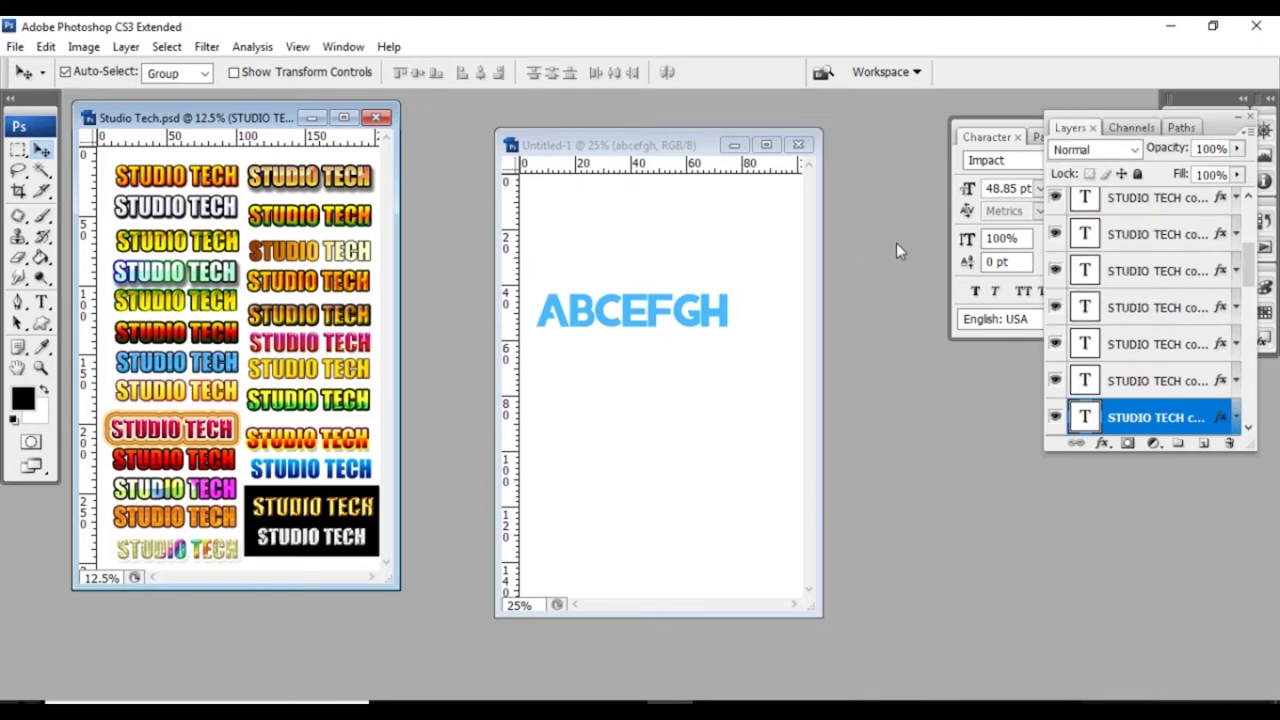
pyautogui.rightClick(1147, 418)
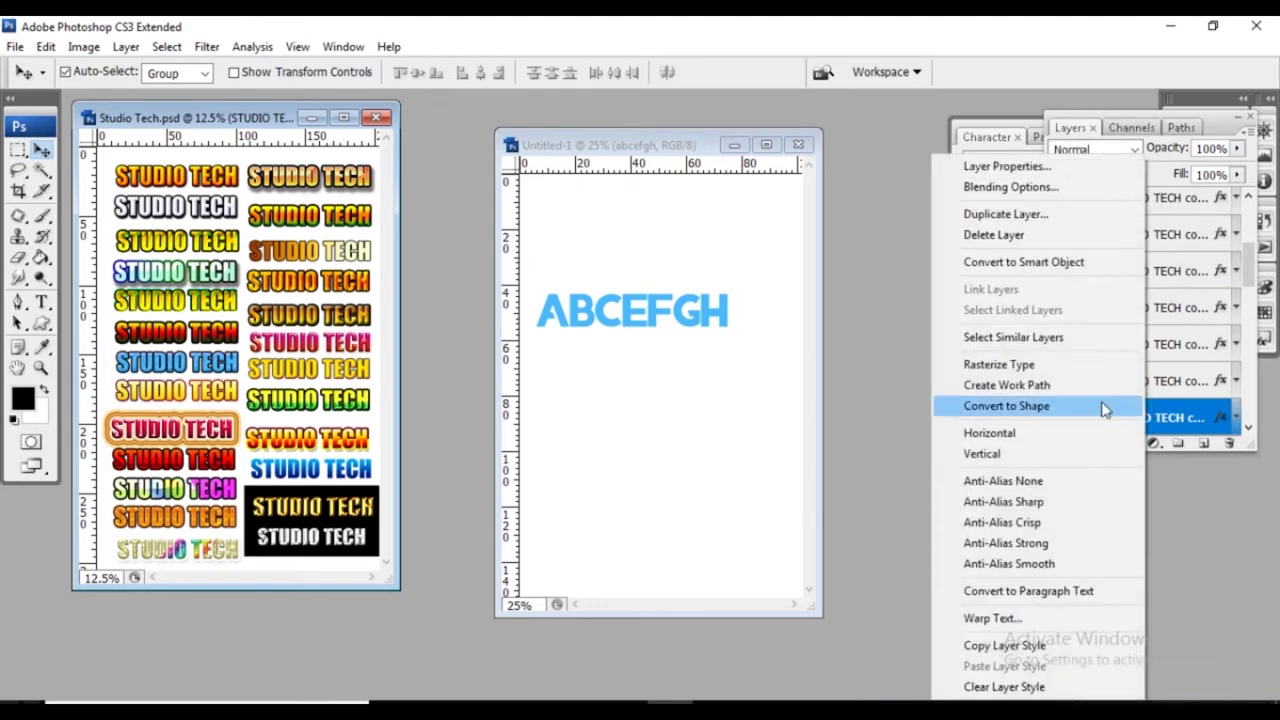
pyautogui.click(1040, 648)
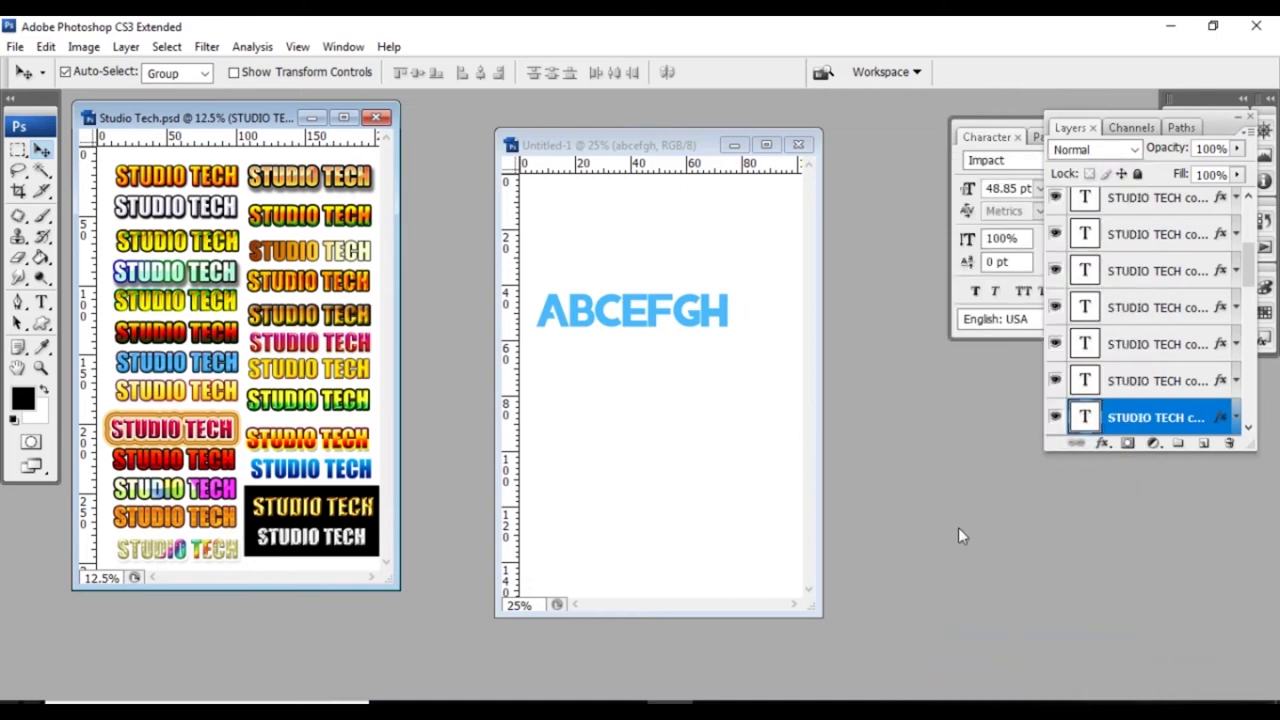
# Nudge the abcefgh text slightly and paste the copied layer style onto its layer.
pyautogui.click(686, 313)
pyautogui.moveTo(680, 316); pyautogui.dragTo(686, 313)
pyautogui.rightClick(1110, 205)
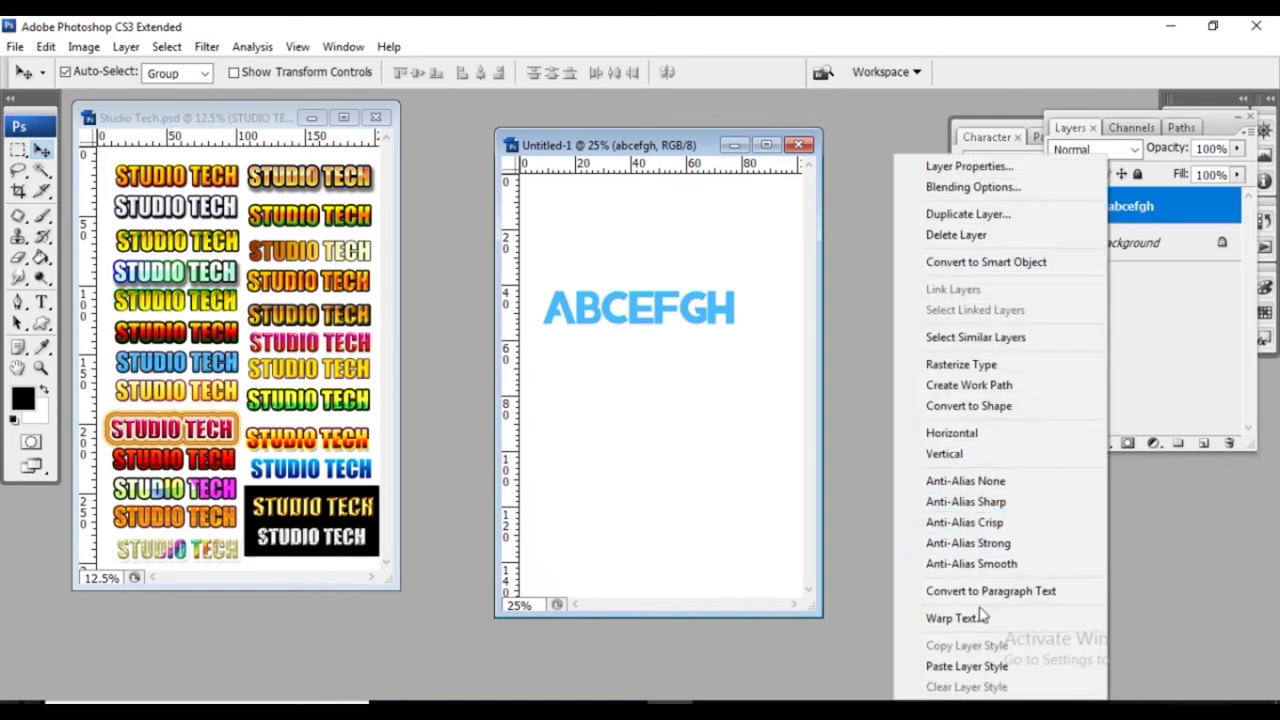
pyautogui.click(968, 666)
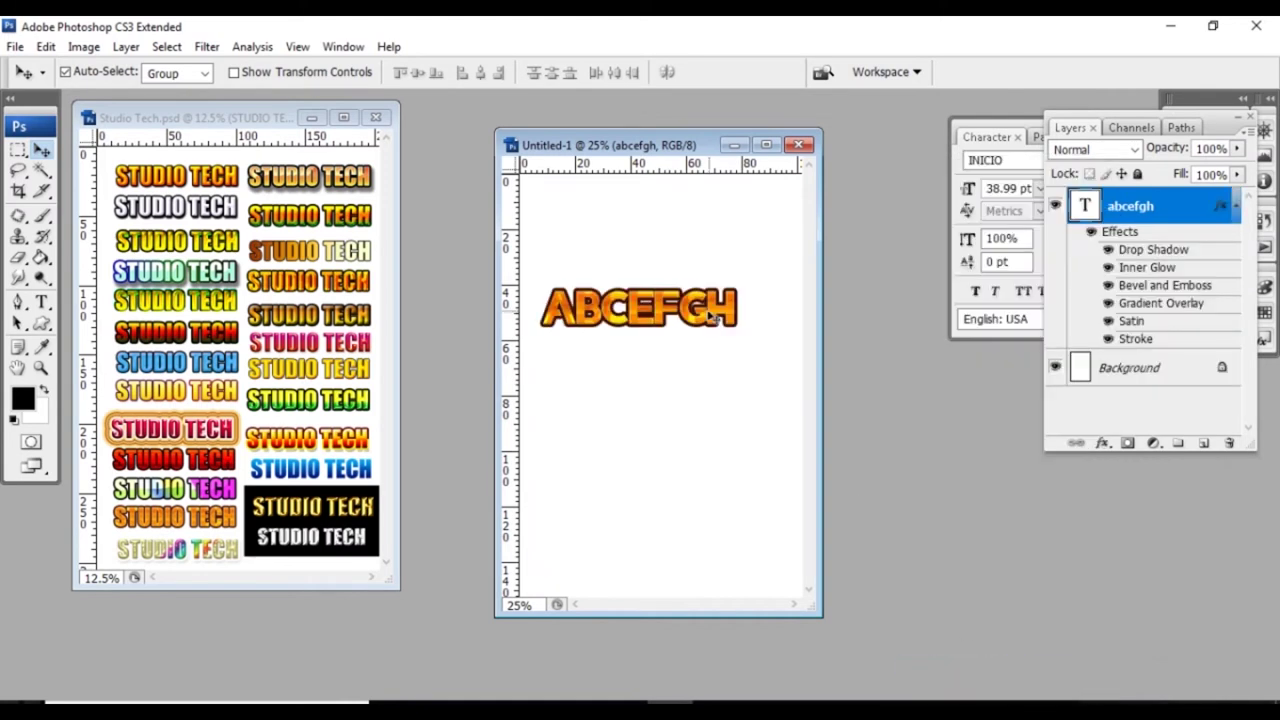
# Move the styled abcefgh text toward the top of the canvas and place a duplicate directly below it.
pyautogui.moveTo(719, 319); pyautogui.dragTo(725, 333)
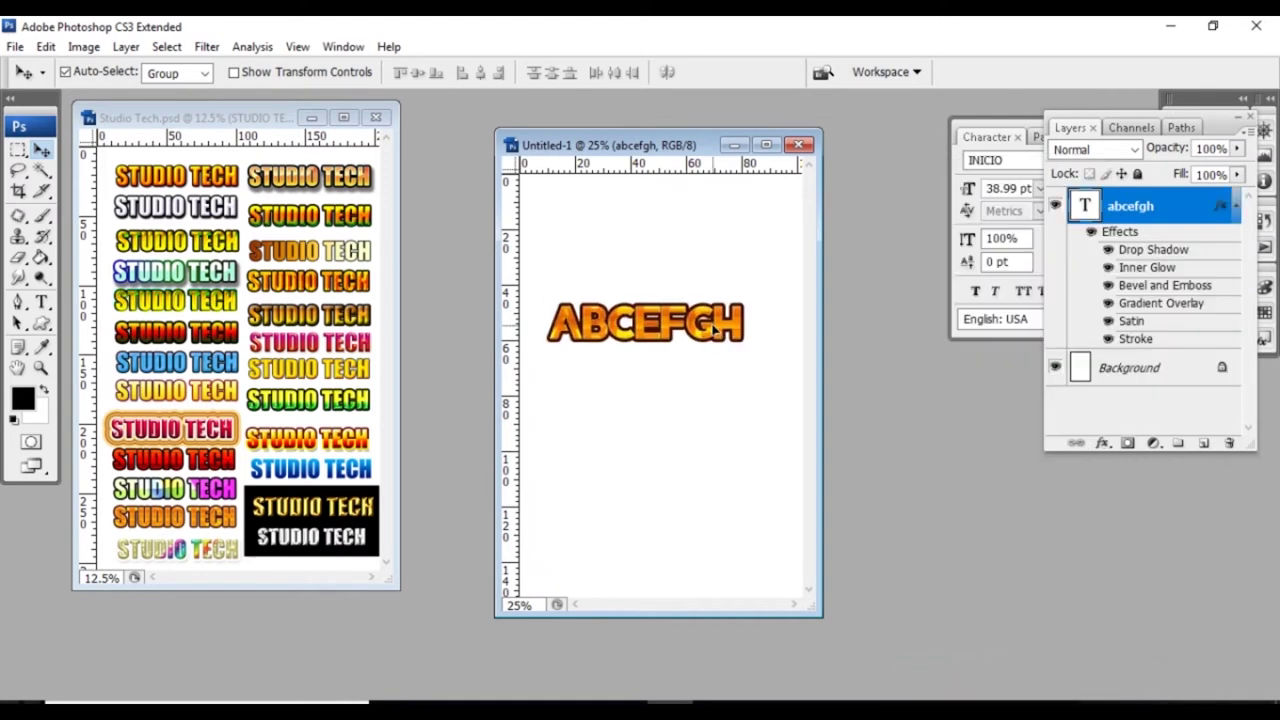
pyautogui.click(1235, 207)
pyautogui.moveTo(655, 325); pyautogui.dragTo(667, 283)
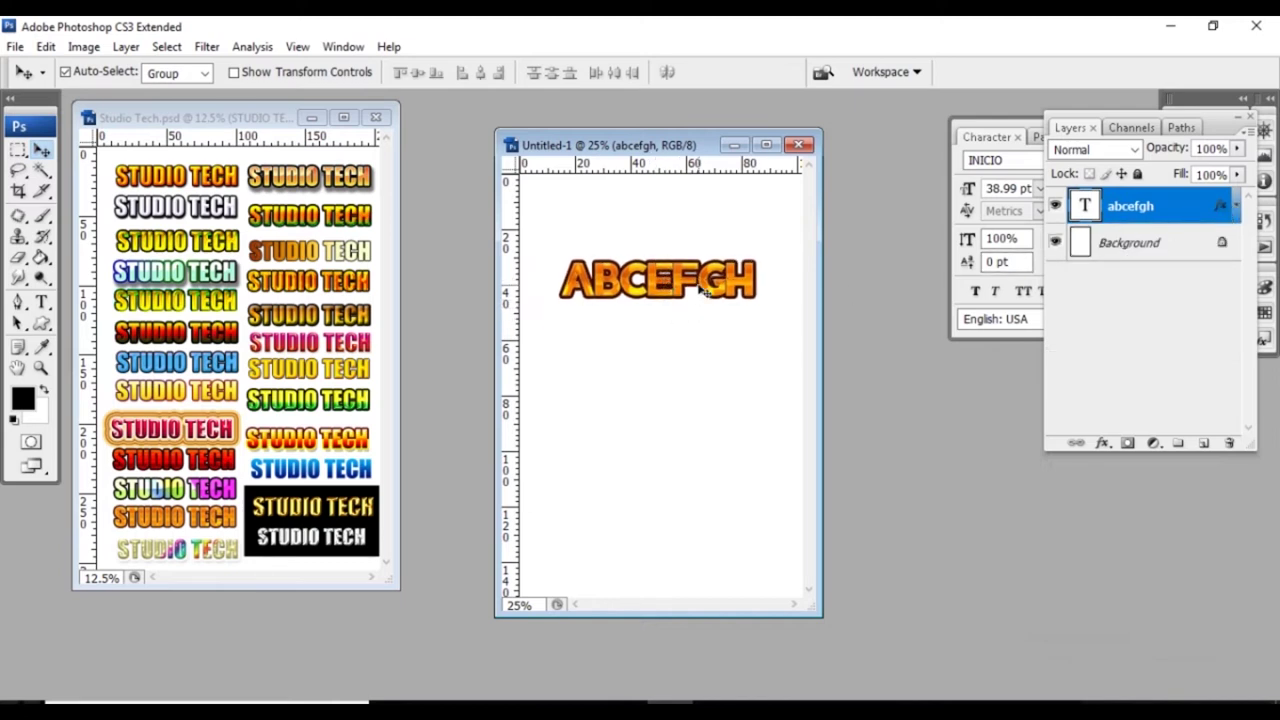
pyautogui.moveTo(678, 283); pyautogui.dragTo(676, 357)
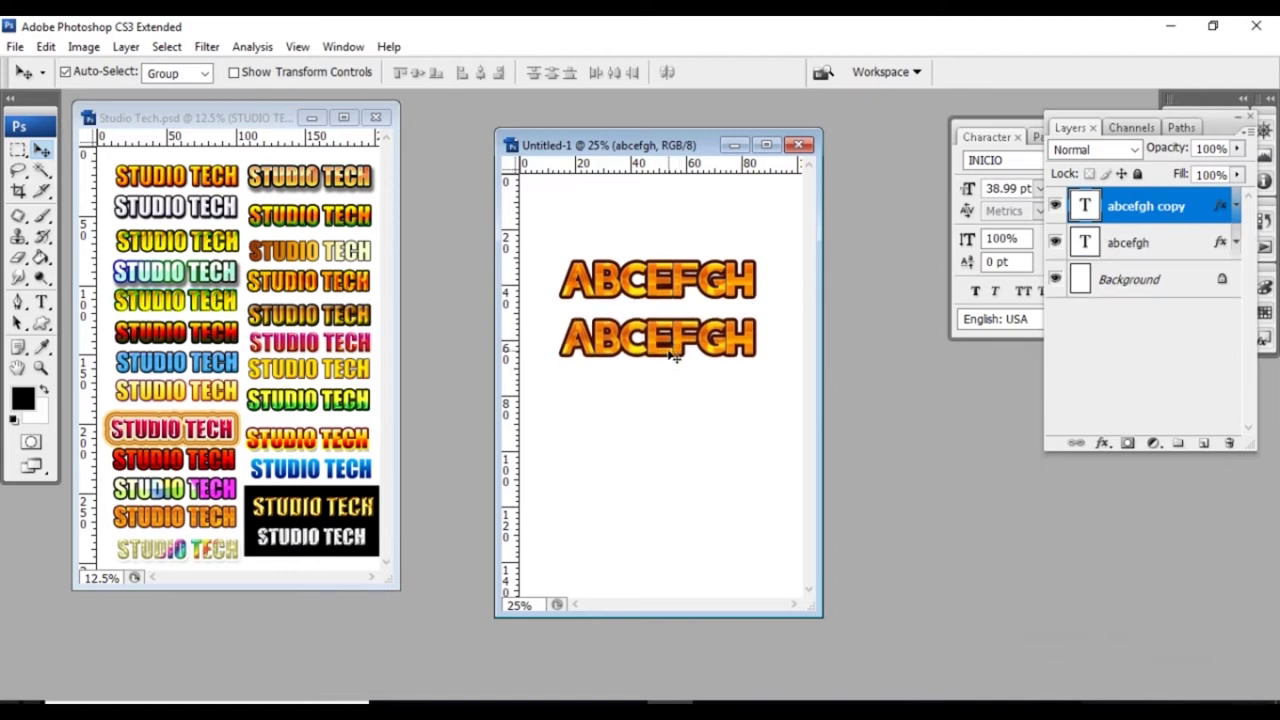
# Open the blending options of the abcefgh copy layer and disable all its effects: Drop Shadow, Inner Glow, Bevel and Emboss, Satin, Gradient Overlay and Stroke.
pyautogui.click(1236, 205)
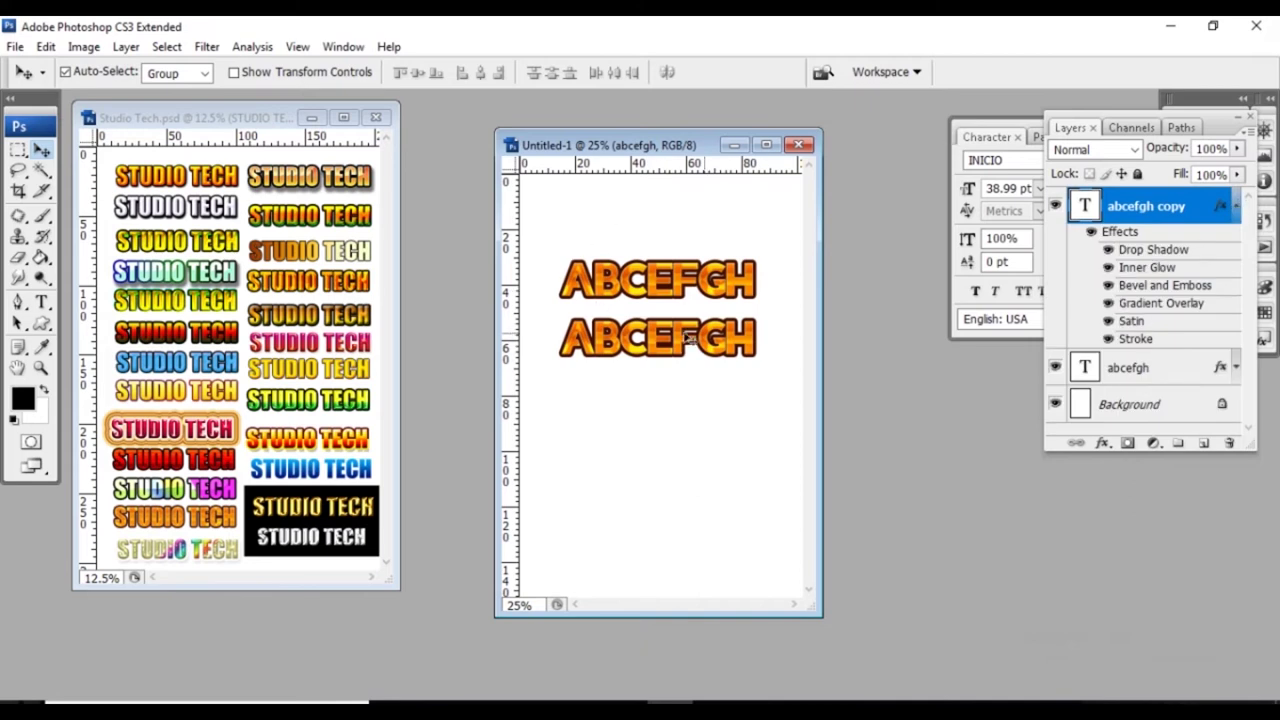
pyautogui.rightClick(1201, 206)
pyautogui.click(1130, 179)
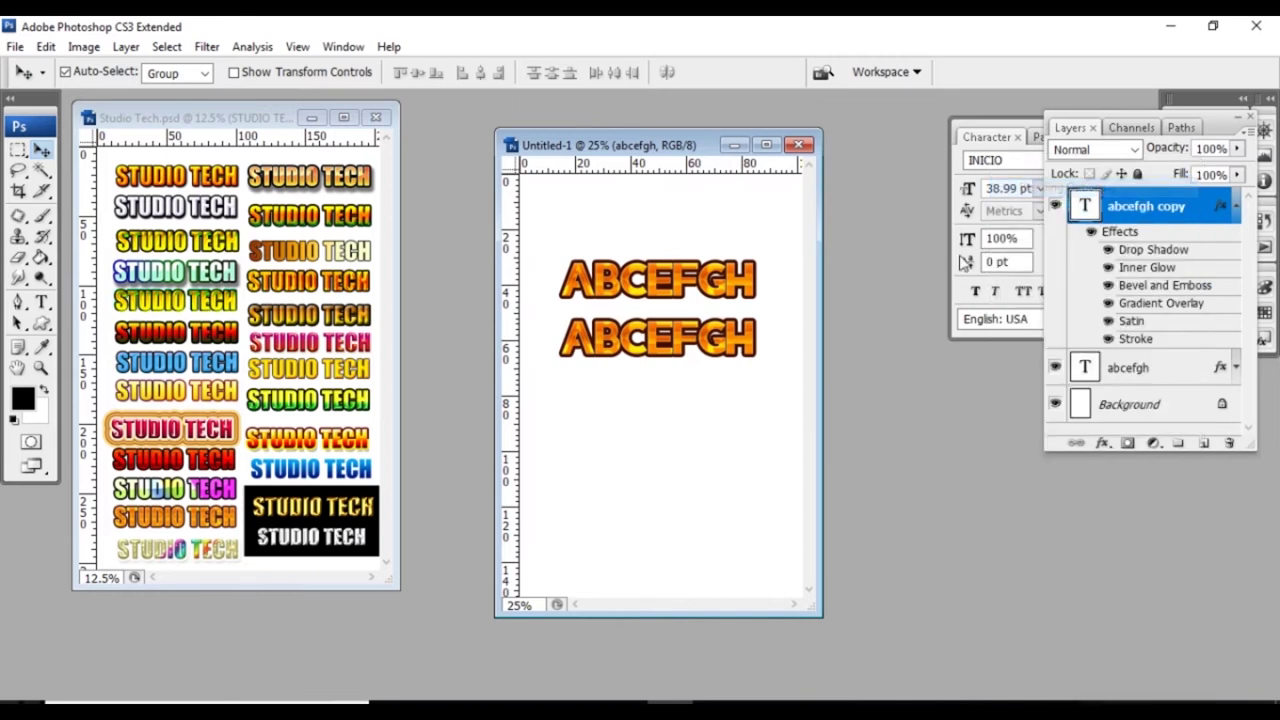
pyautogui.click(753, 197)
pyautogui.click(753, 258)
pyautogui.click(753, 279)
pyautogui.click(753, 383)
pyautogui.click(753, 424)
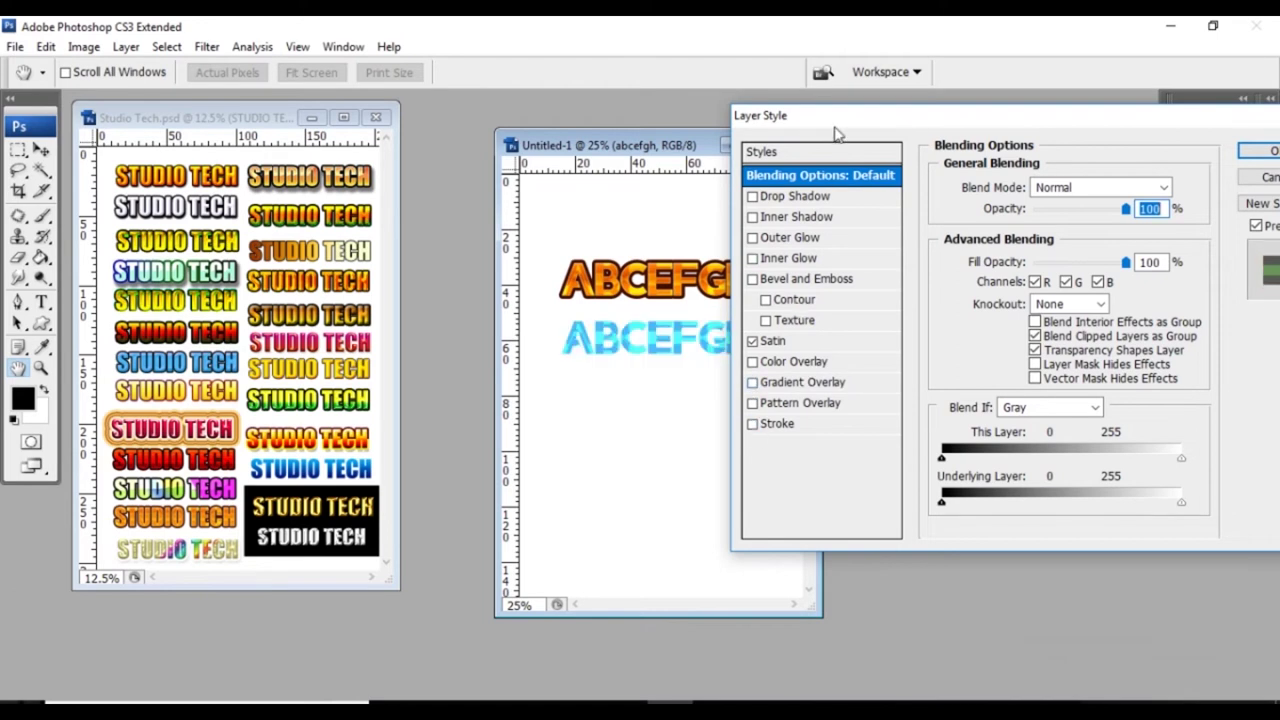
pyautogui.moveTo(838, 133); pyautogui.dragTo(954, 176)
pyautogui.click(868, 385)
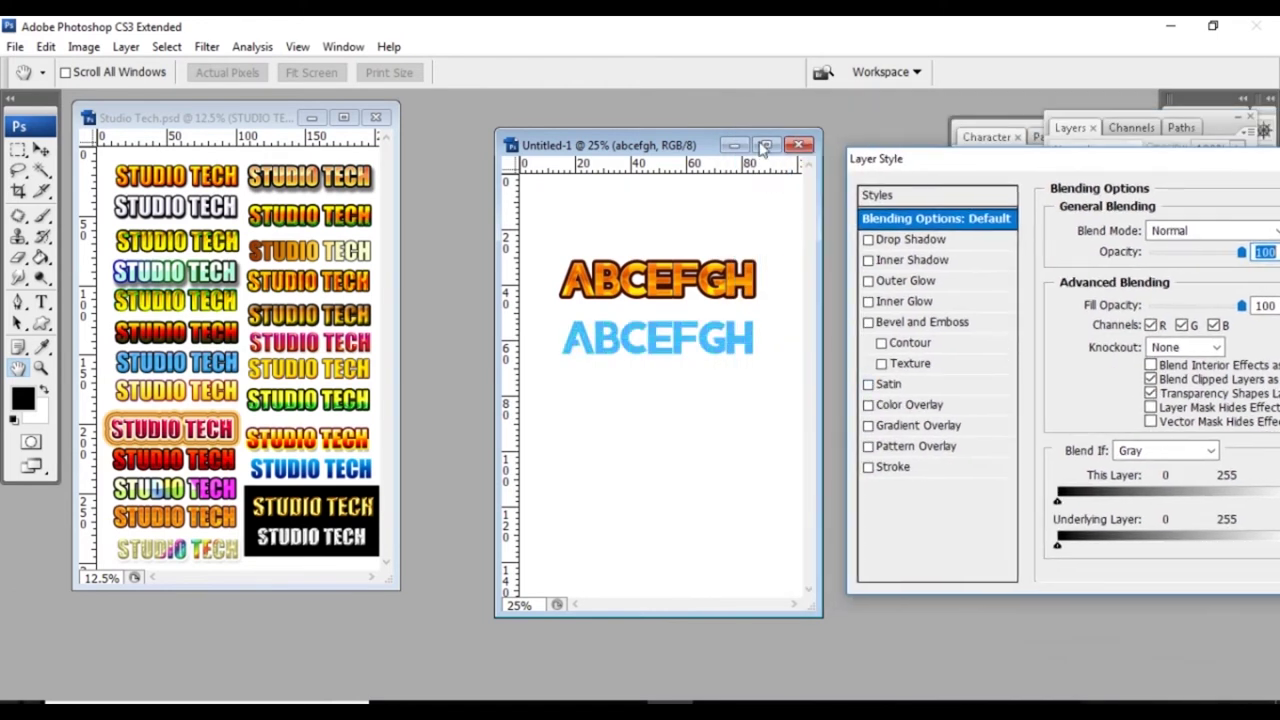
pyautogui.moveTo(935, 156); pyautogui.dragTo(893, 141)
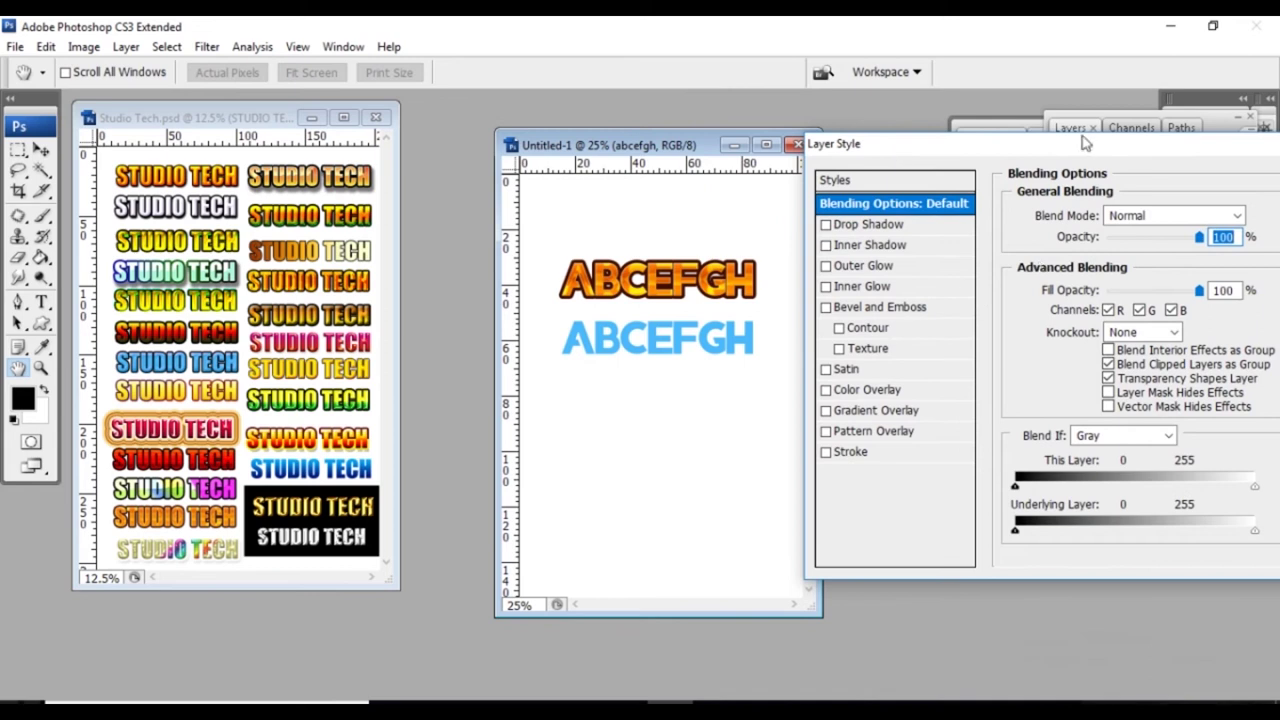
# Enable Gradient Overlay on the abcefgh copy text and choose the Foreground to Background gradient preset.
pyautogui.click(880, 410)
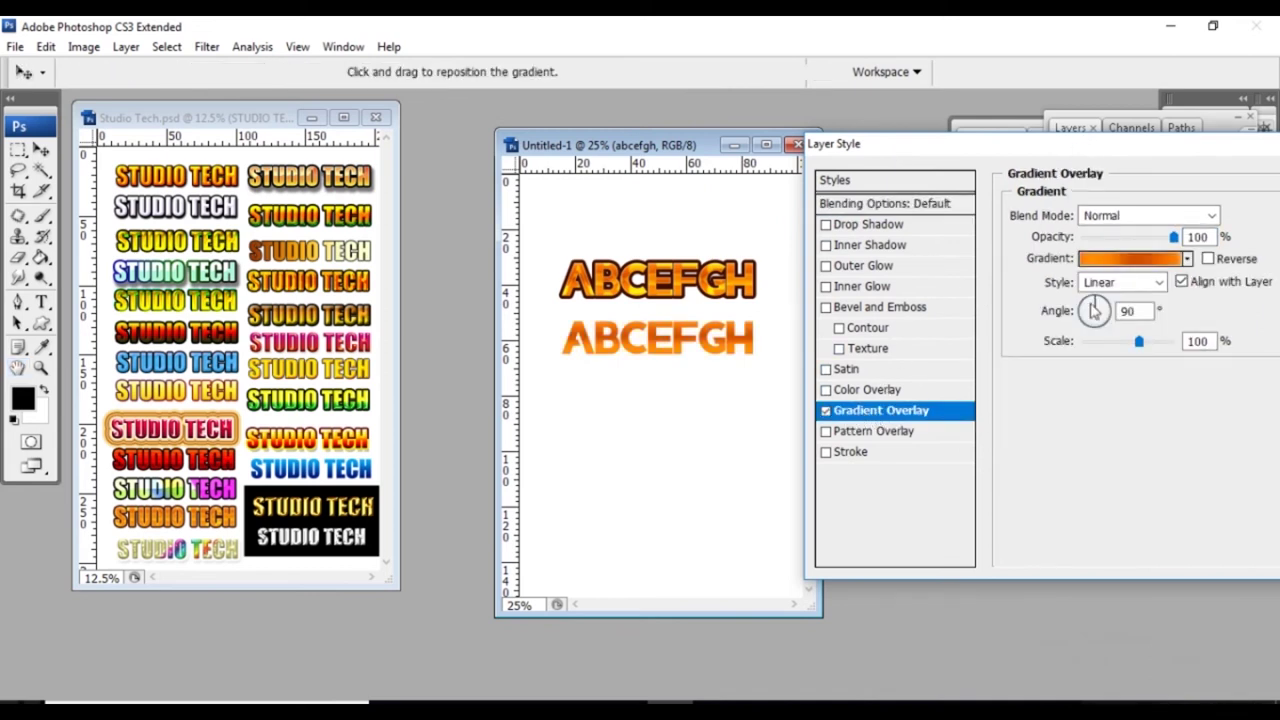
pyautogui.click(1188, 259)
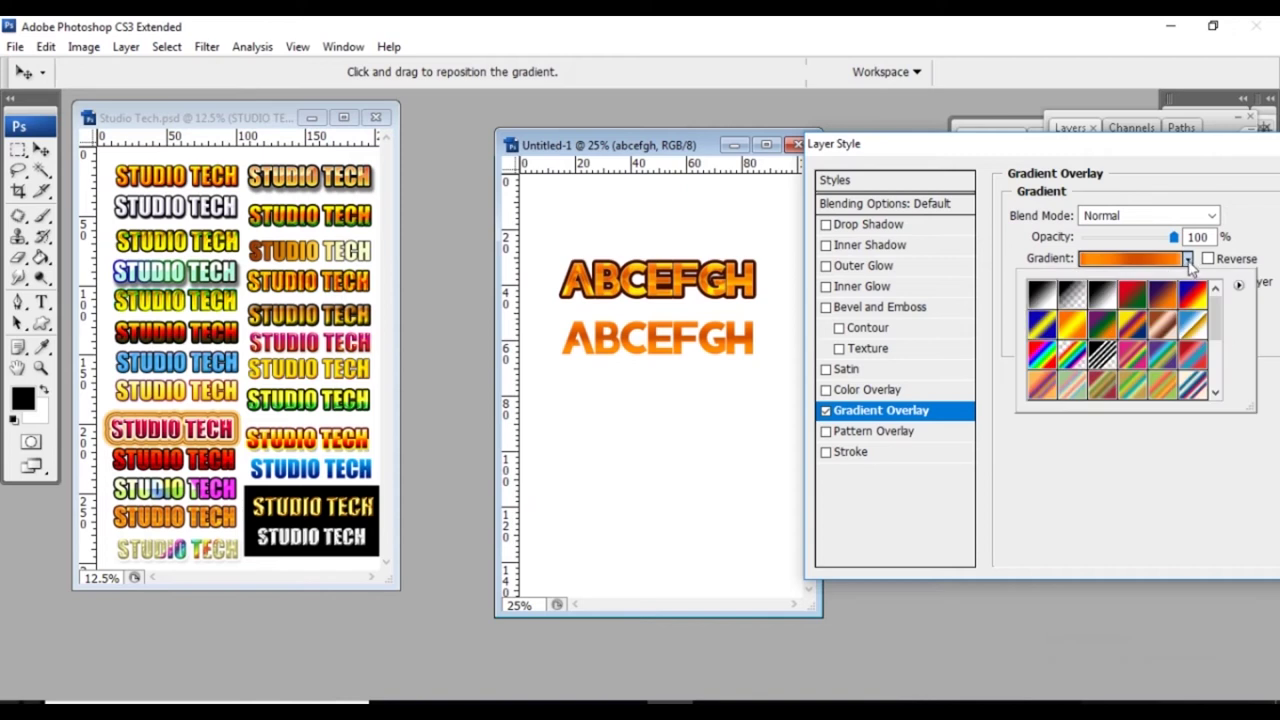
pyautogui.click(1046, 294)
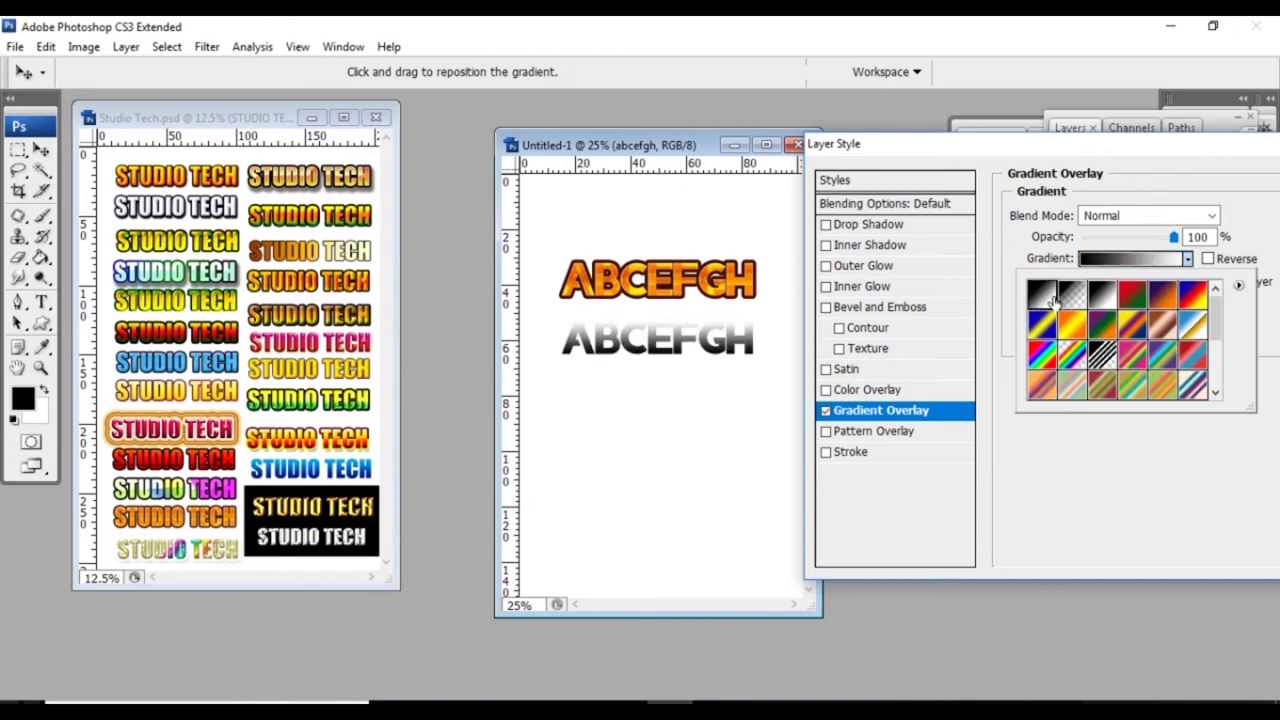
pyautogui.click(1085, 475)
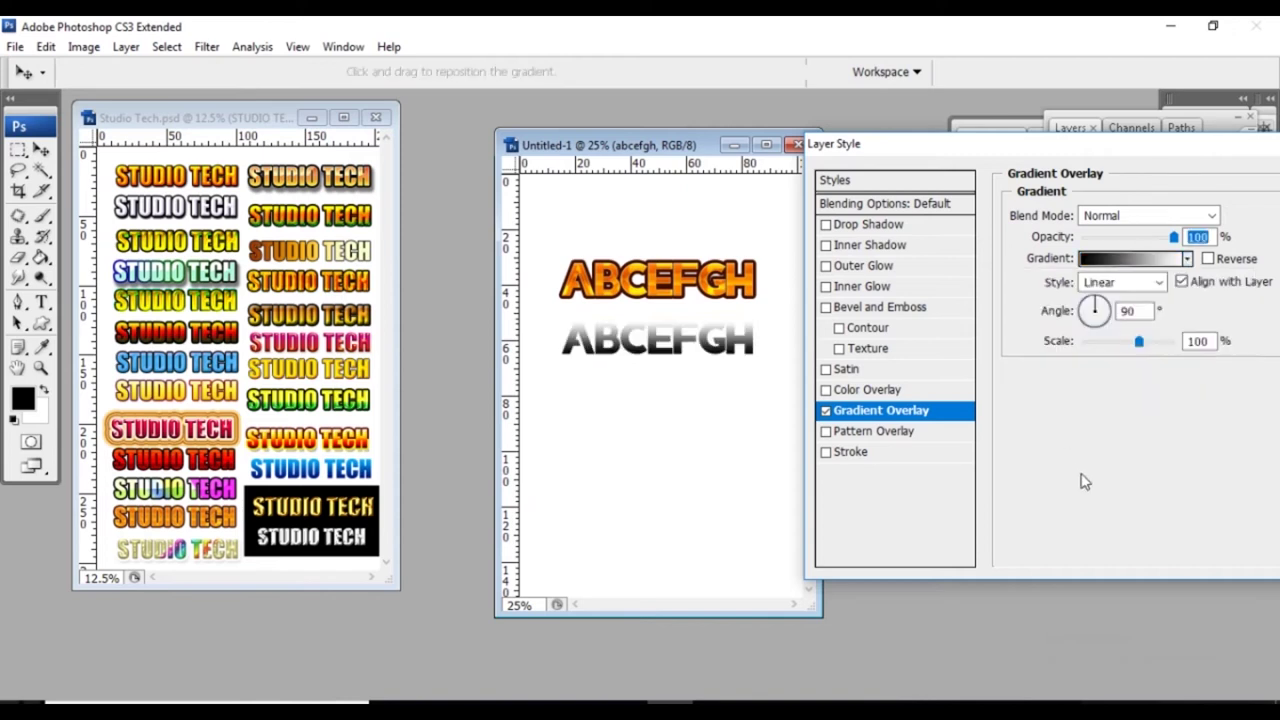
# Edit the overlay gradient and set its starting color stop to green 21ab27.
pyautogui.click(1133, 262)
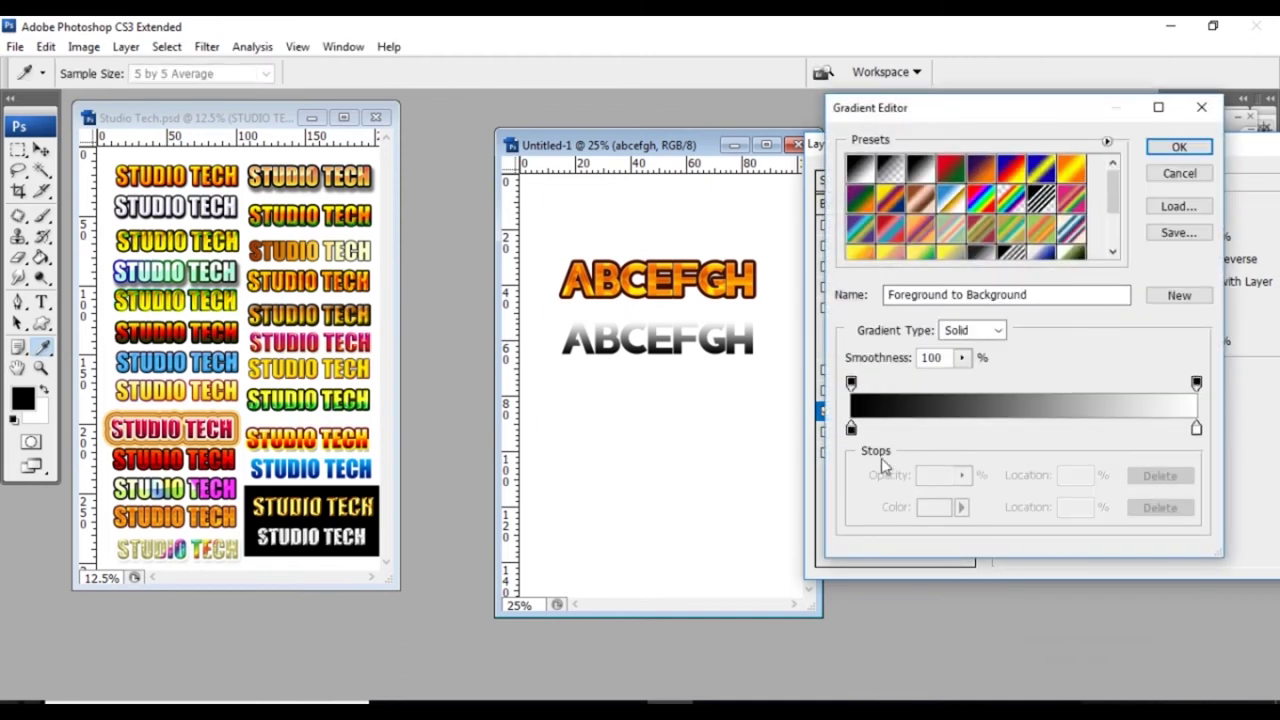
pyautogui.click(851, 428)
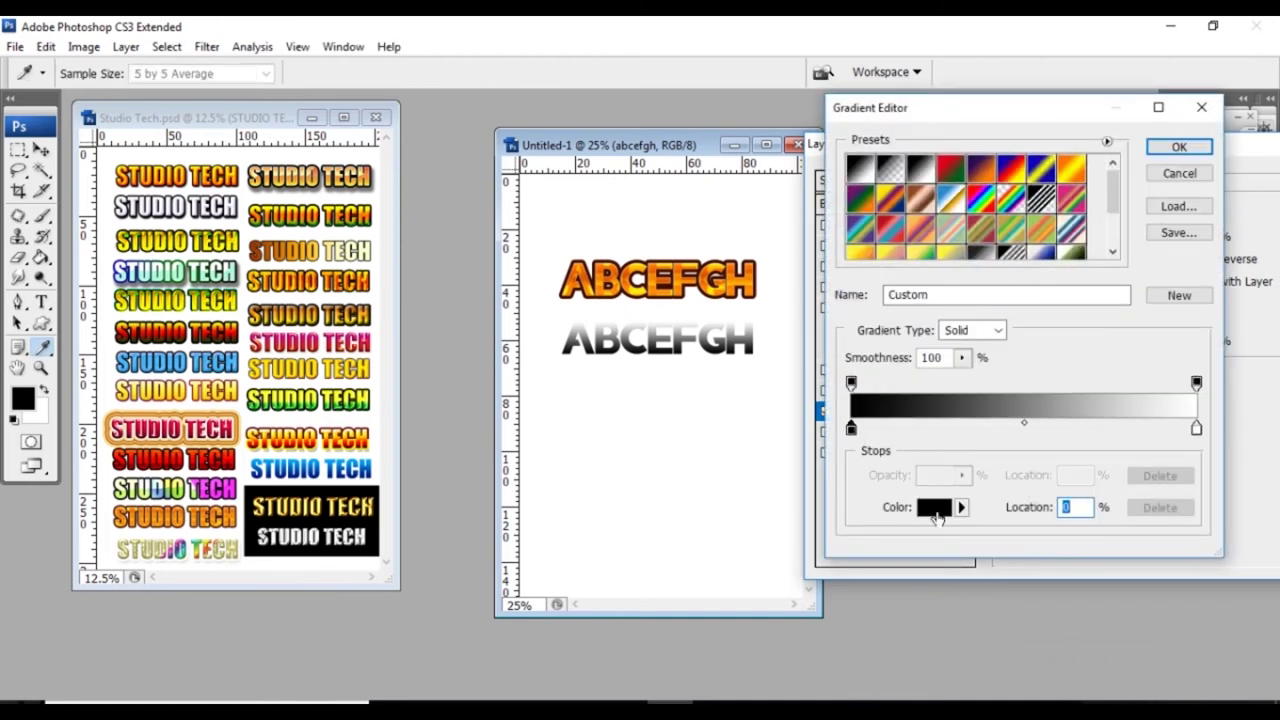
pyautogui.click(935, 510)
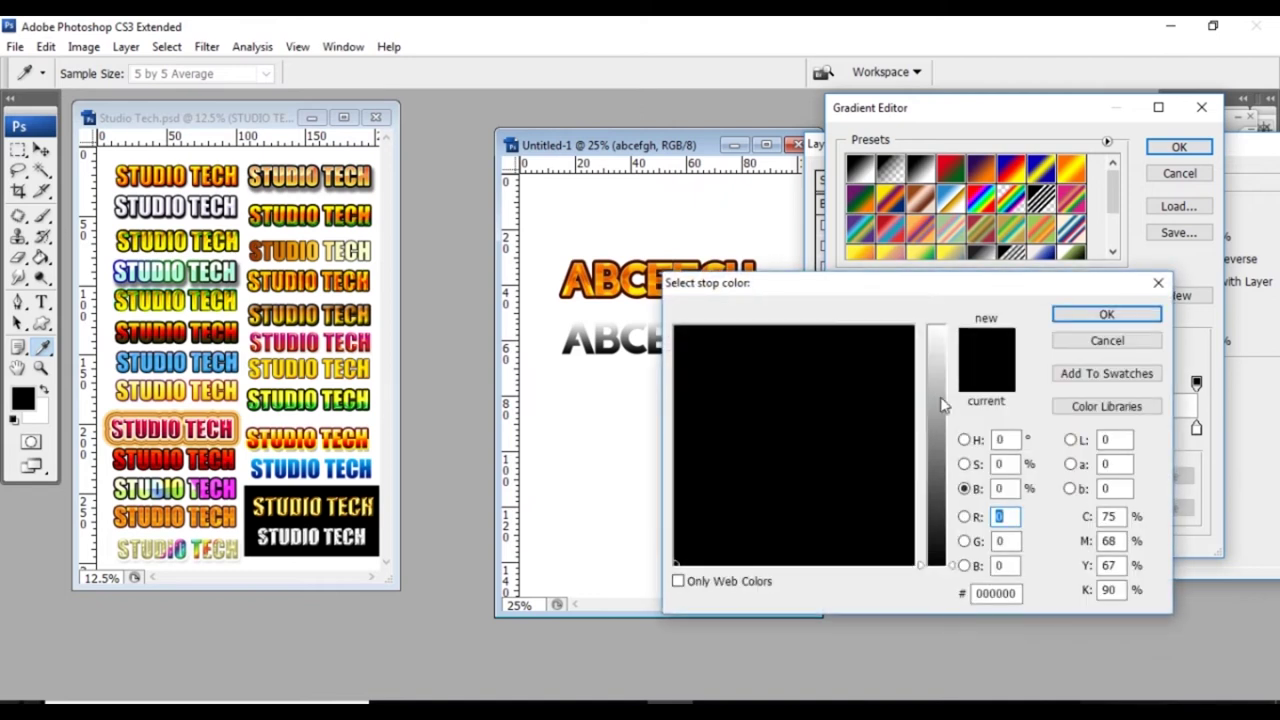
pyautogui.moveTo(937, 400); pyautogui.dragTo(960, 270)
pyautogui.click(752, 335)
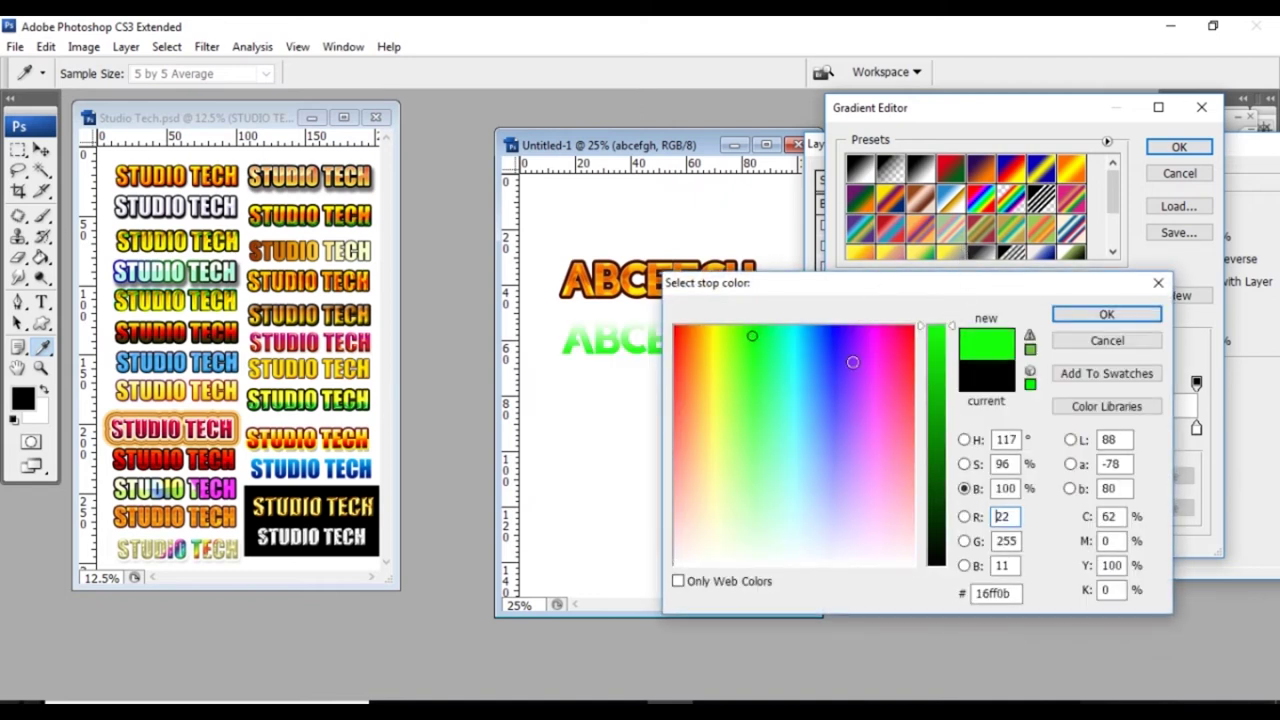
pyautogui.click(946, 388)
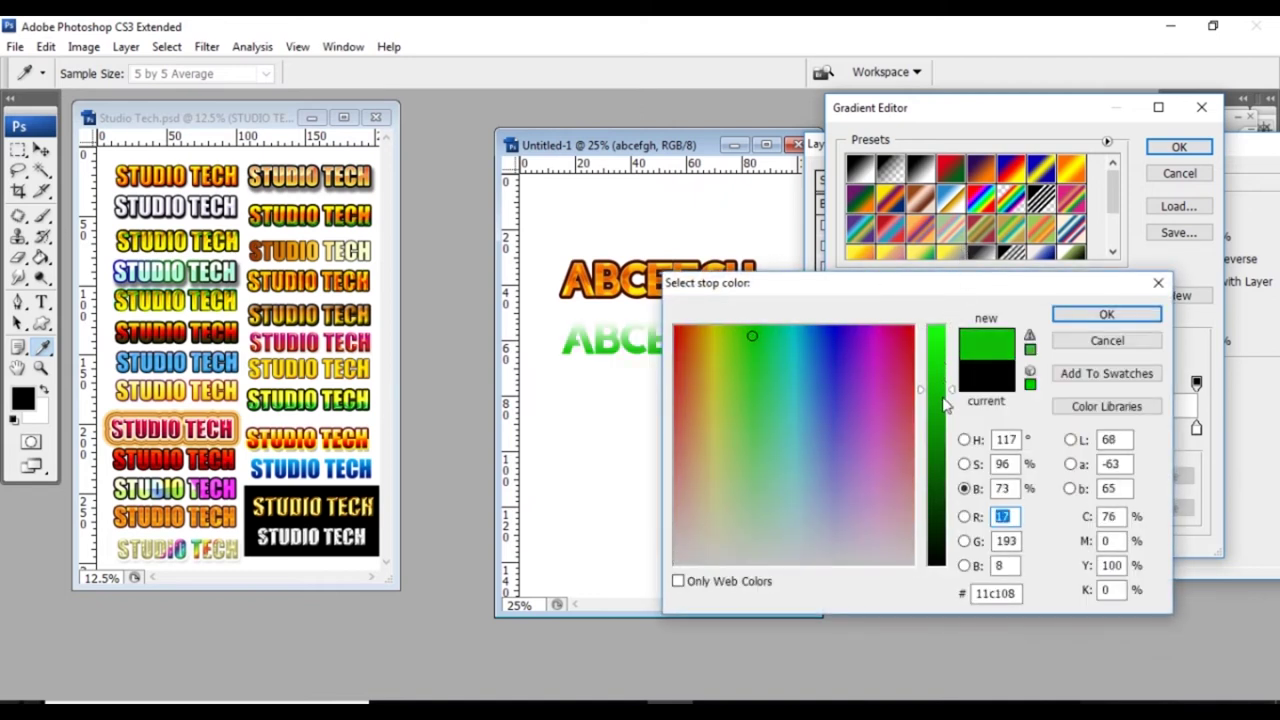
pyautogui.click(947, 405)
pyautogui.click(751, 359)
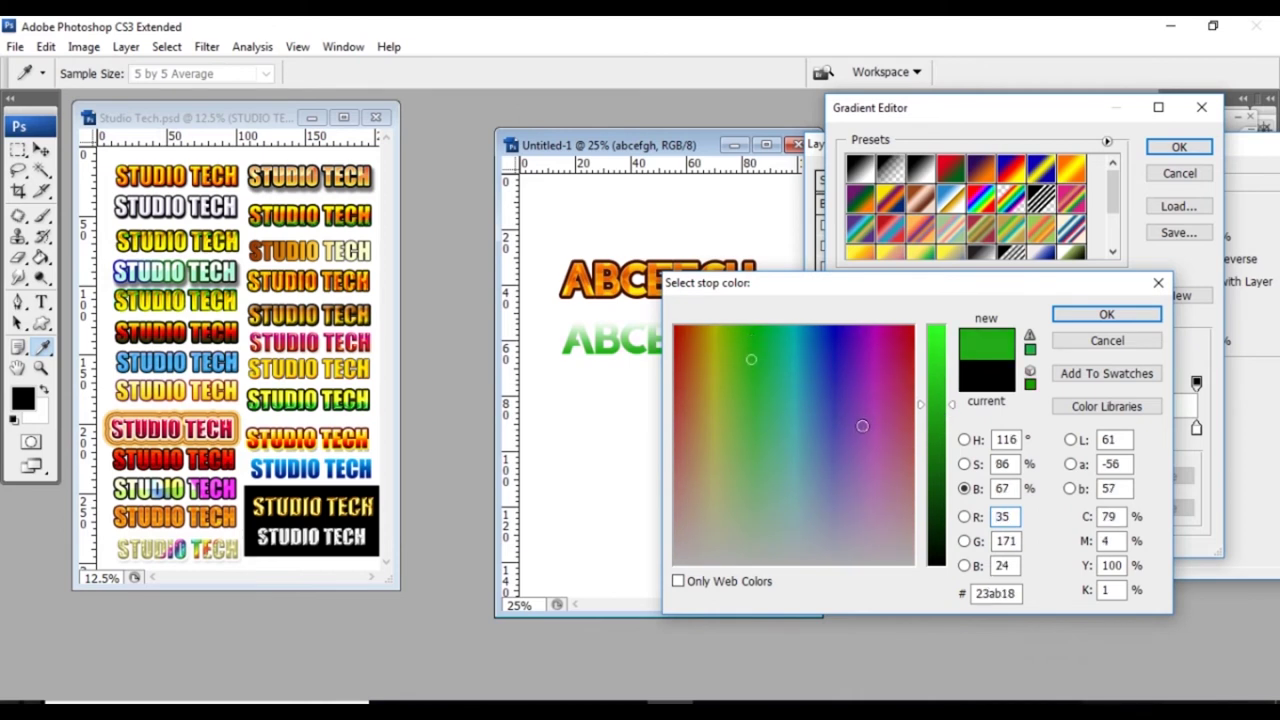
pyautogui.click(1106, 314)
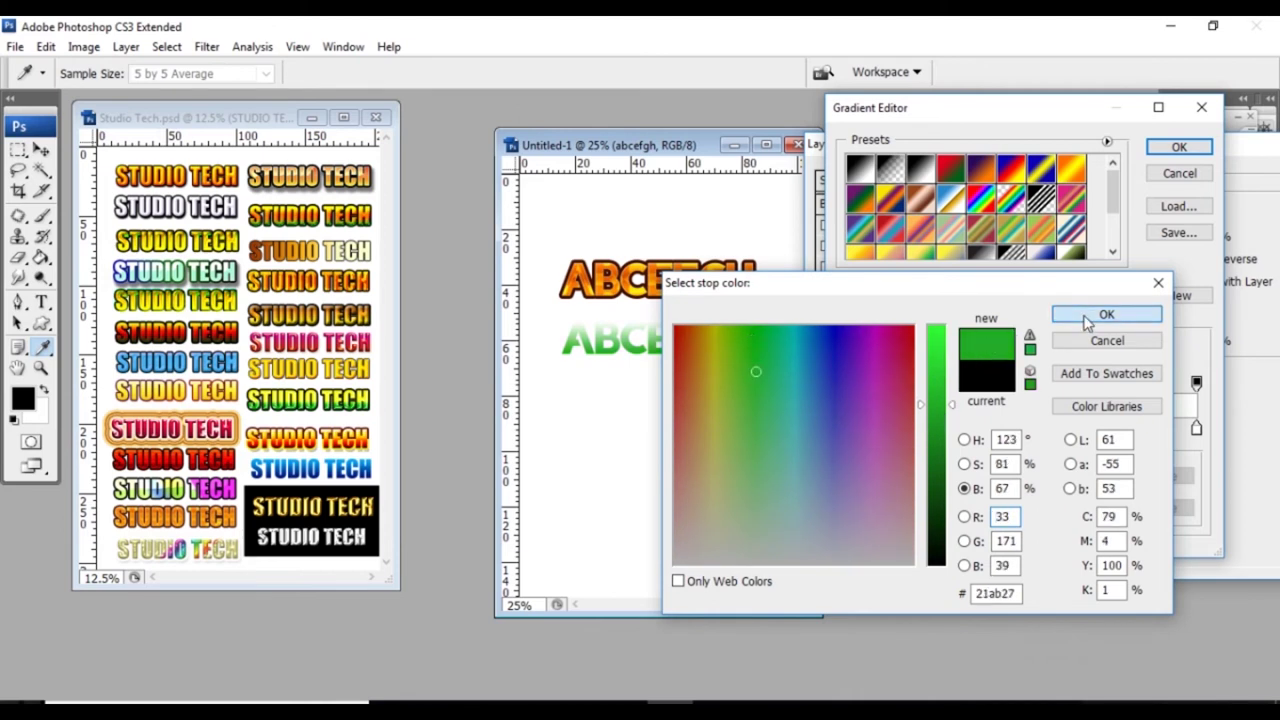
# Add a color stop at 45% of the gradient and make it white (ffffff).
pyautogui.click(1008, 426)
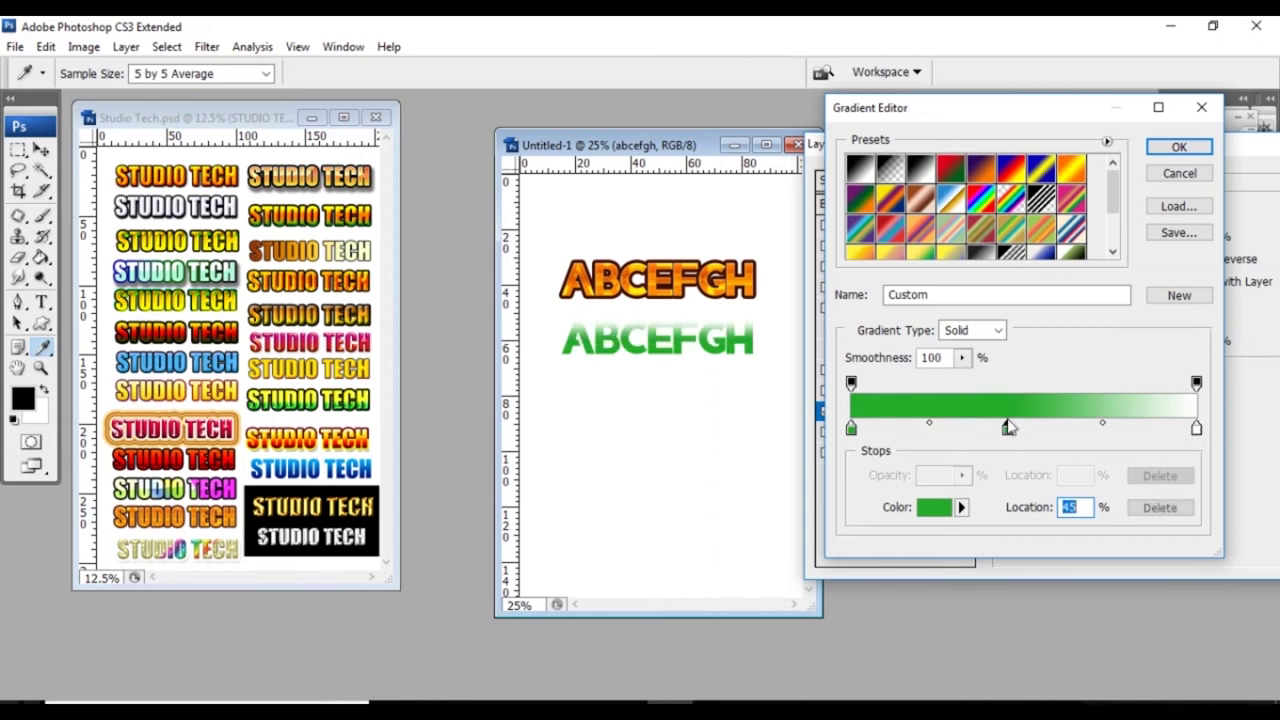
pyautogui.click(930, 508)
pyautogui.moveTo(942, 432); pyautogui.dragTo(933, 310)
pyautogui.click(911, 562)
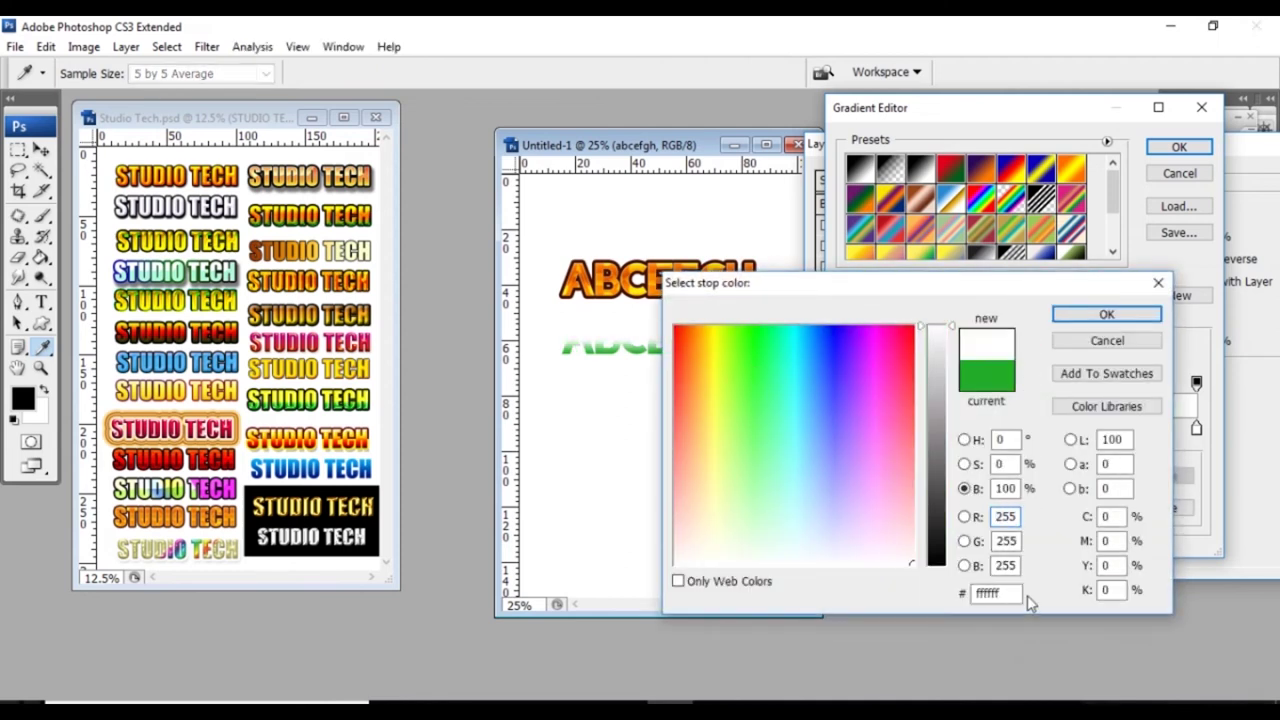
pyautogui.click(1072, 316)
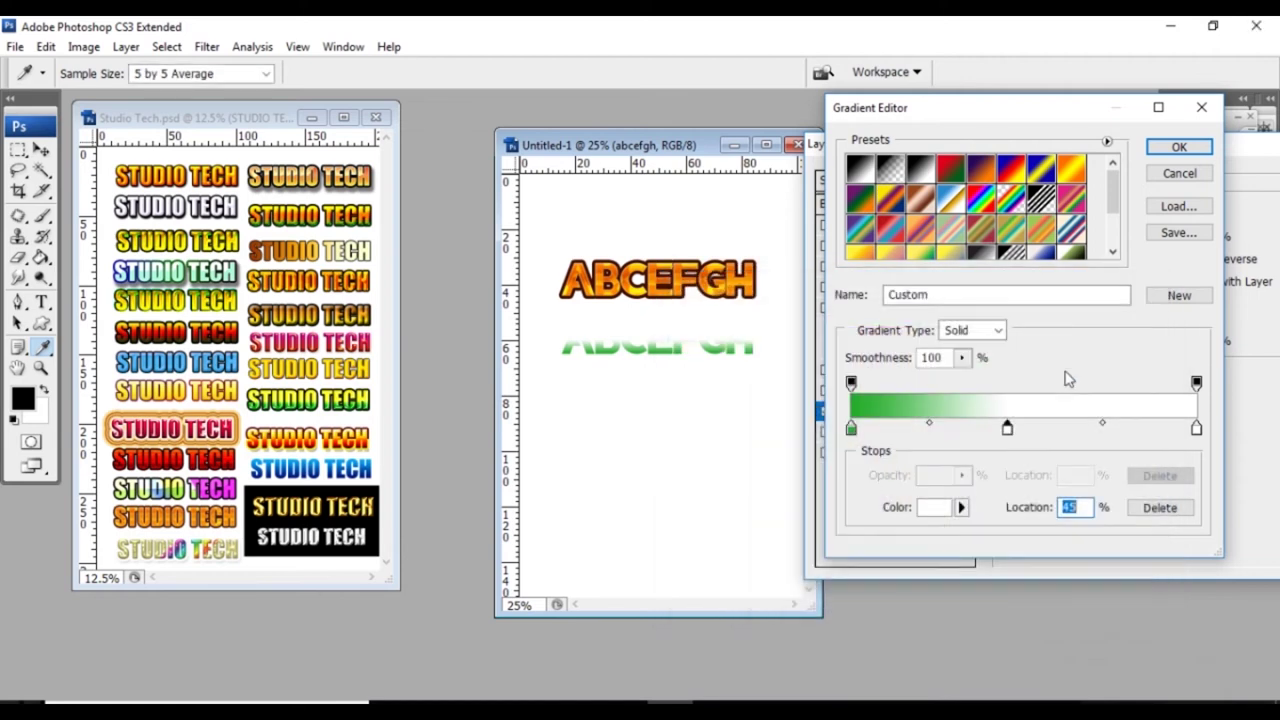
# Set the gradient's end color stop to orange ff701a and accept the edited gradient.
pyautogui.click(1196, 430)
pyautogui.click(936, 508)
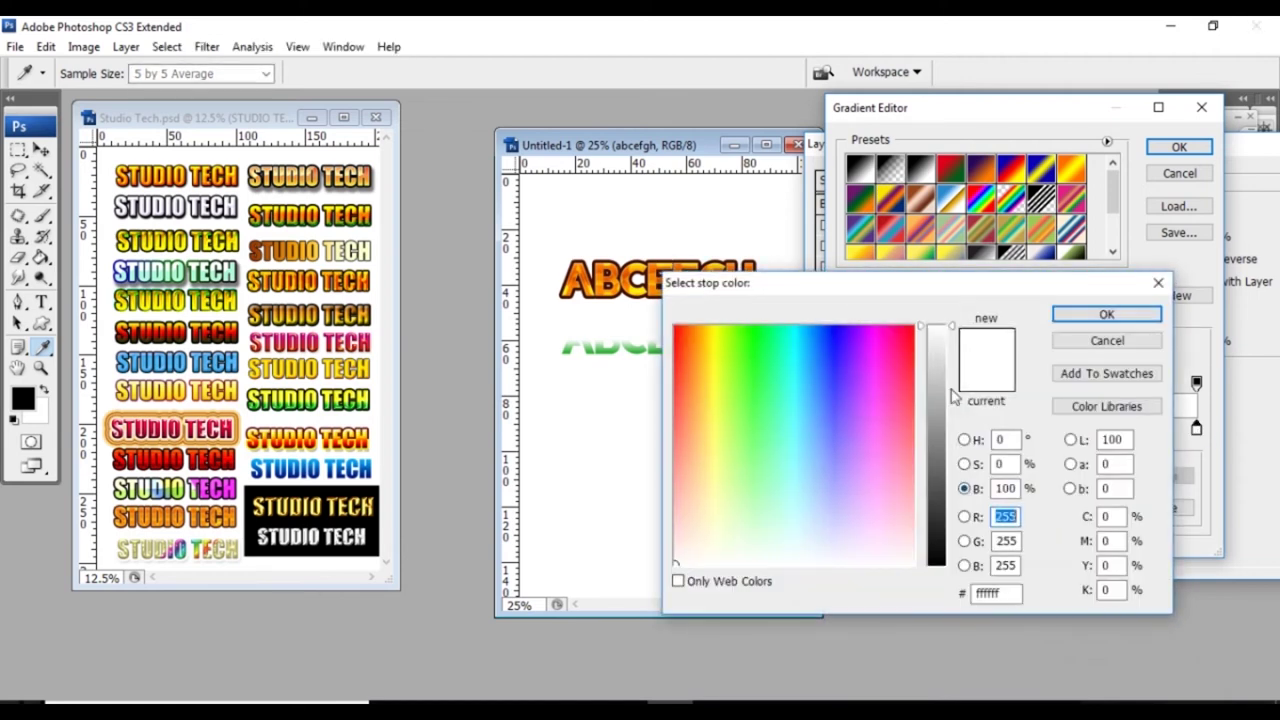
pyautogui.moveTo(686, 352); pyautogui.dragTo(689, 349)
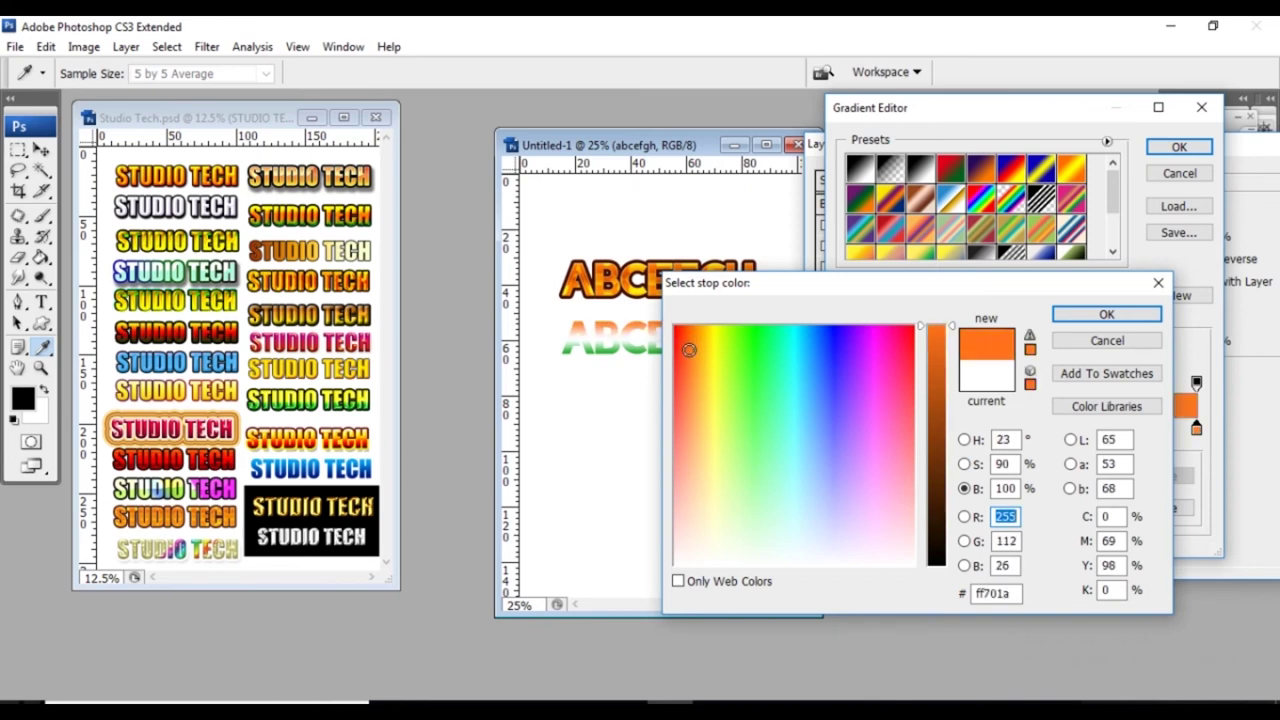
pyautogui.click(1078, 318)
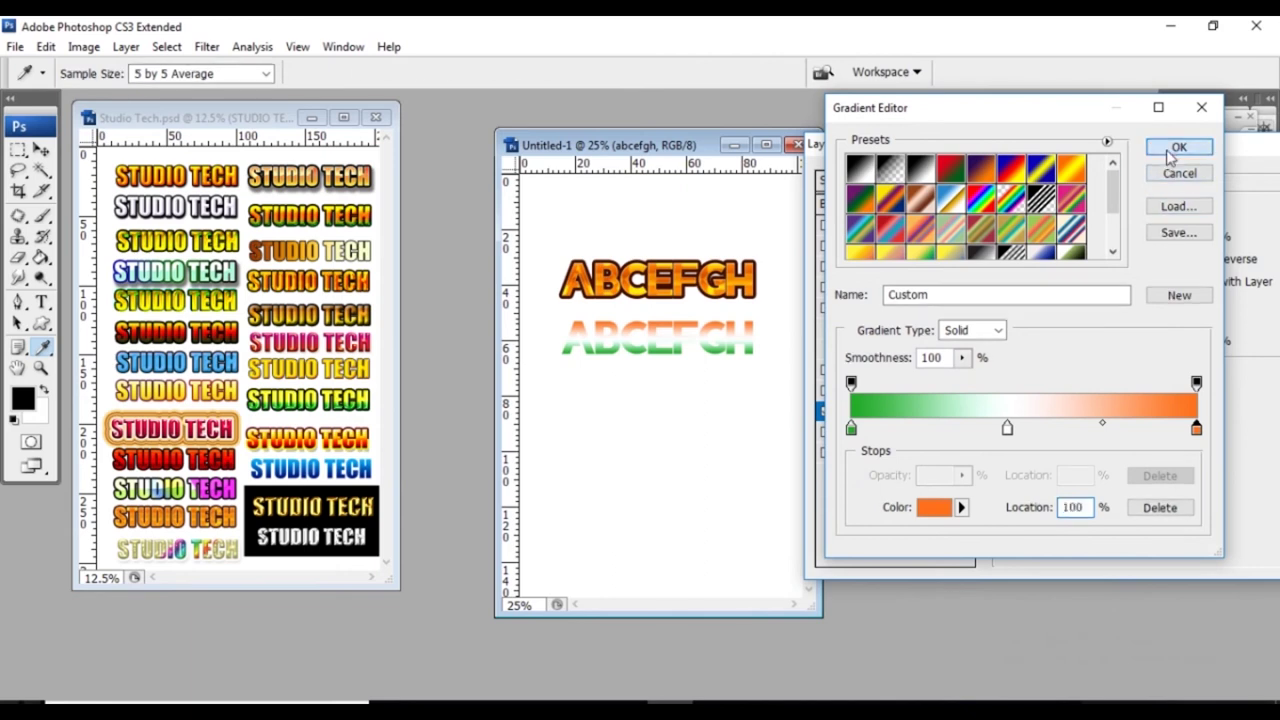
pyautogui.click(1176, 150)
# Reduce the gradient overlay's scale to 42% and try angles of -27°, 0° and 180°.
pyautogui.moveTo(1136, 345); pyautogui.dragTo(1100, 342)
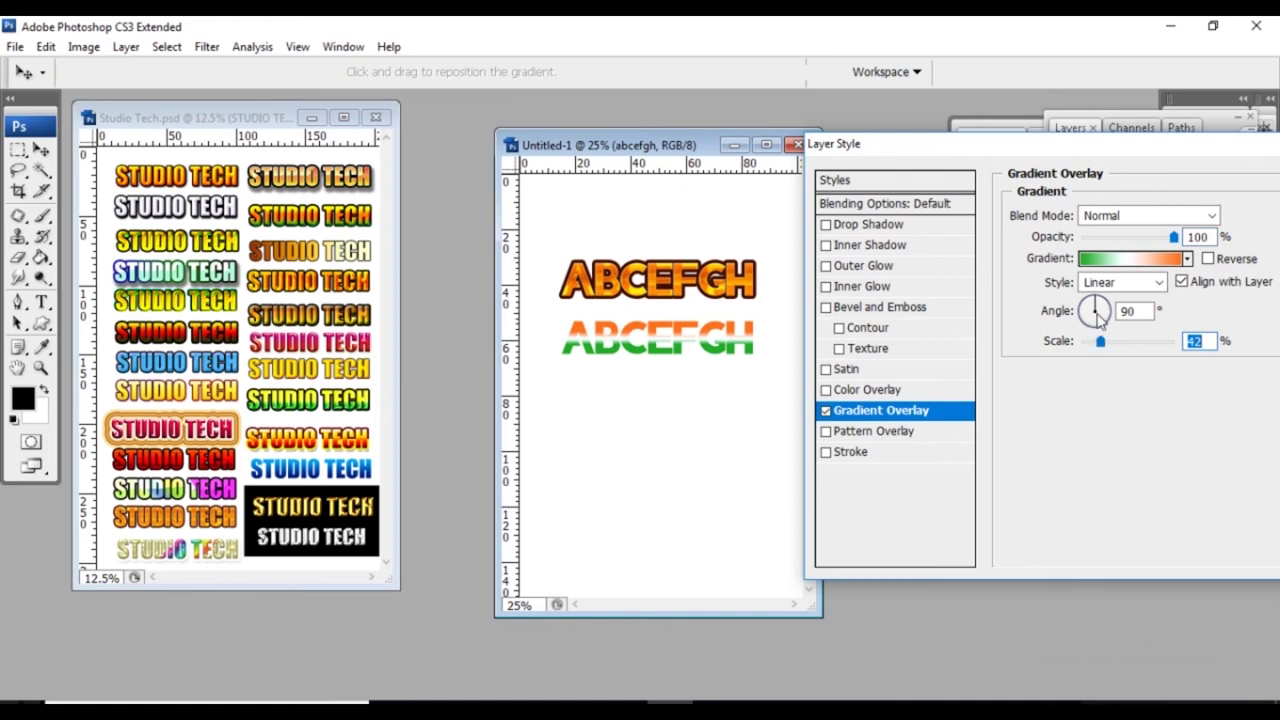
pyautogui.click(1104, 311)
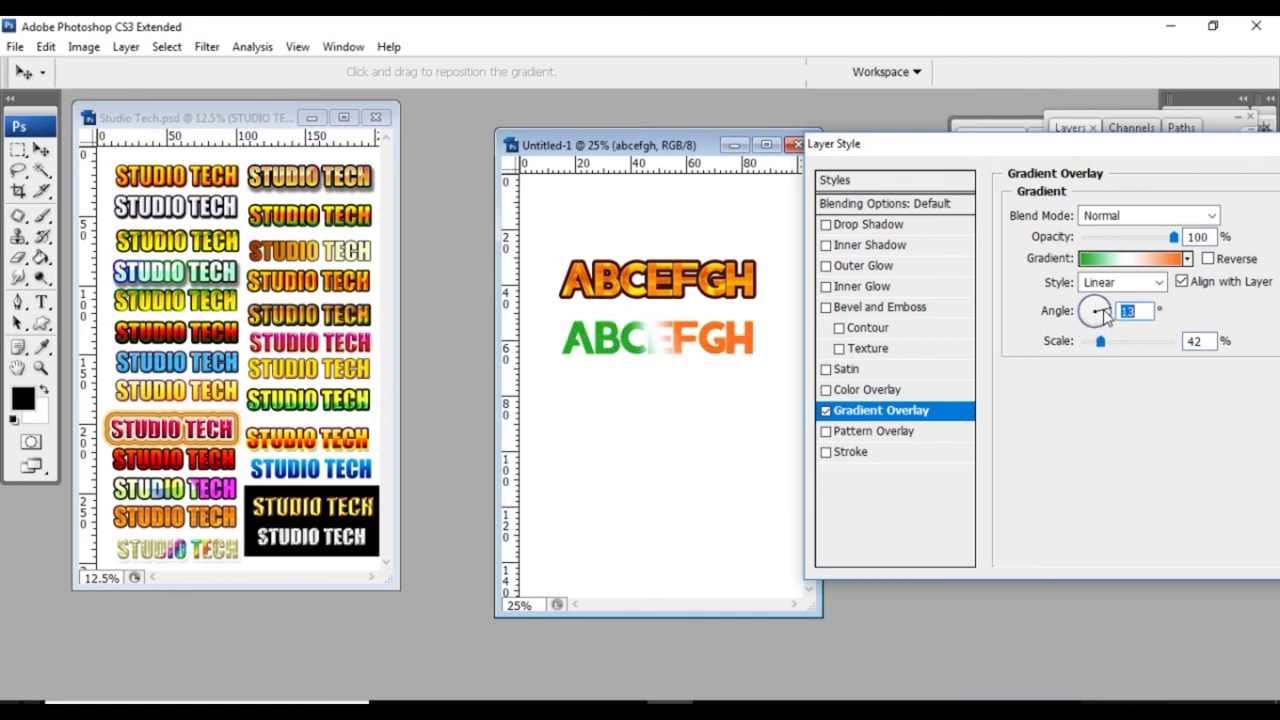
pyautogui.moveTo(1104, 313); pyautogui.dragTo(1104, 318)
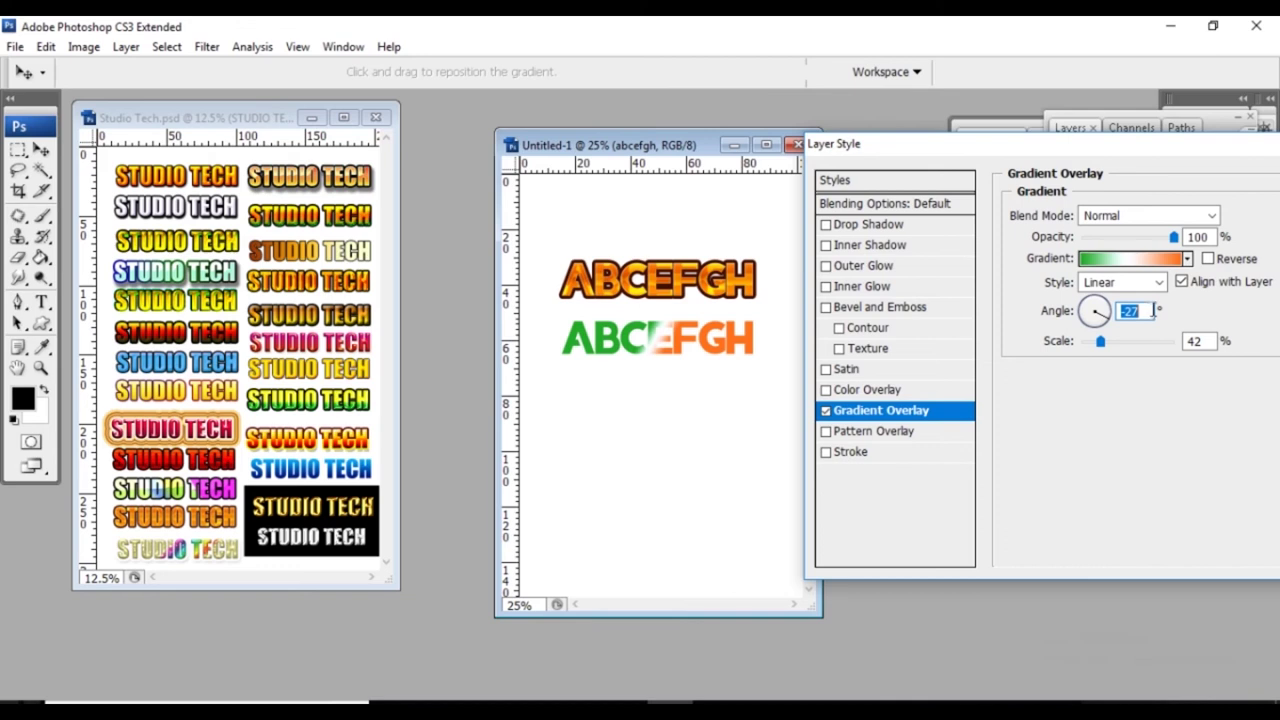
pyautogui.write('0')
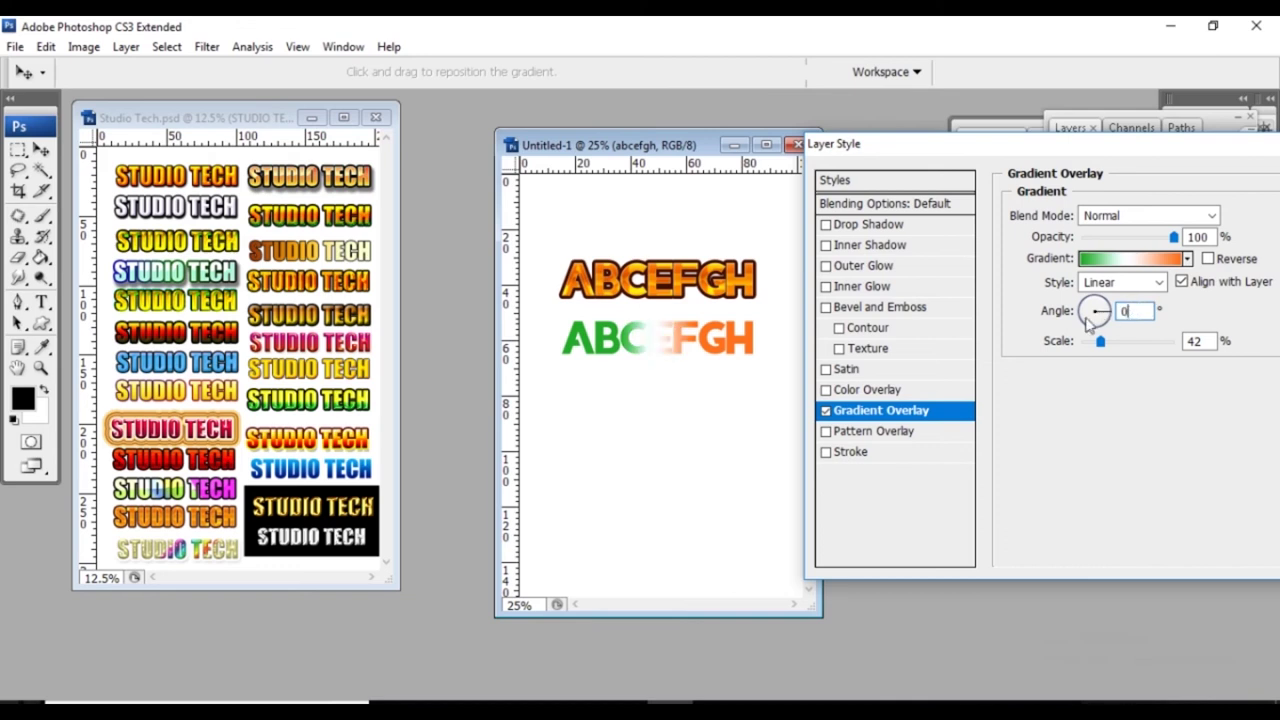
pyautogui.write('180')
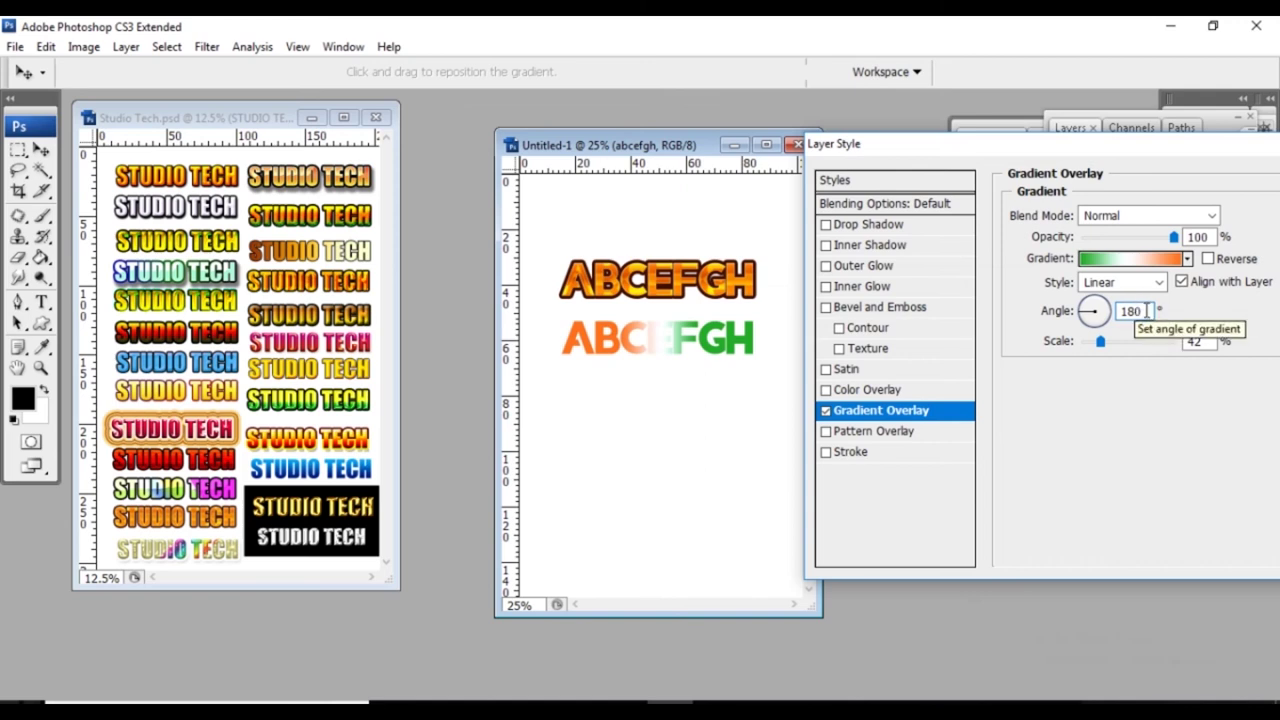
# Try 260° for the gradient overlay's angle and settle on 270°.
pyautogui.doubleClick(1148, 311)
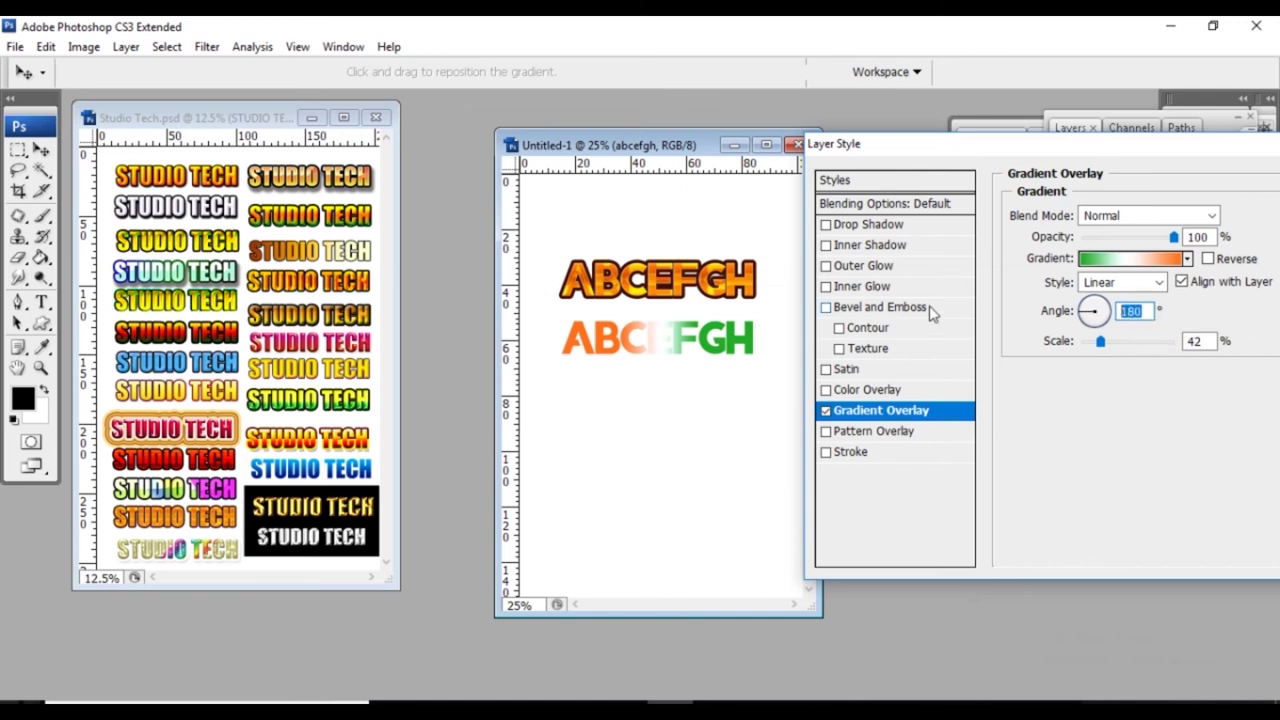
pyautogui.write('270')
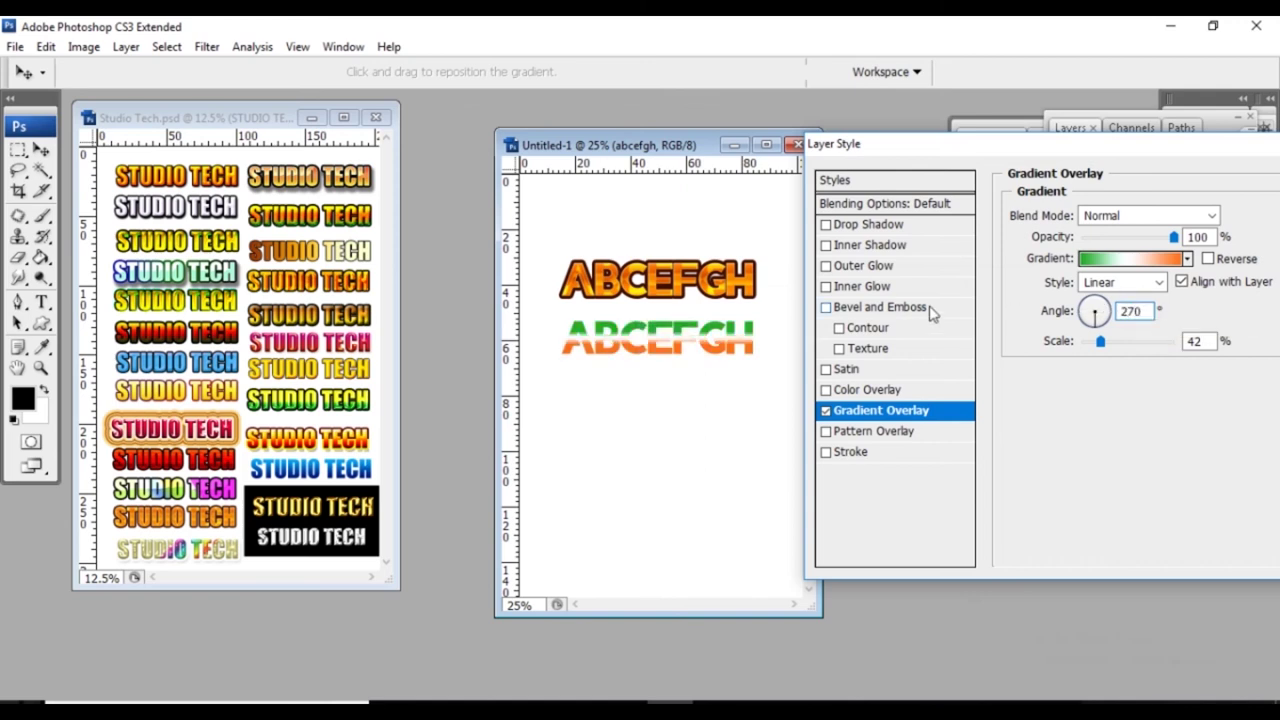
pyautogui.press('BackSpace')
pyautogui.press('BackSpace')
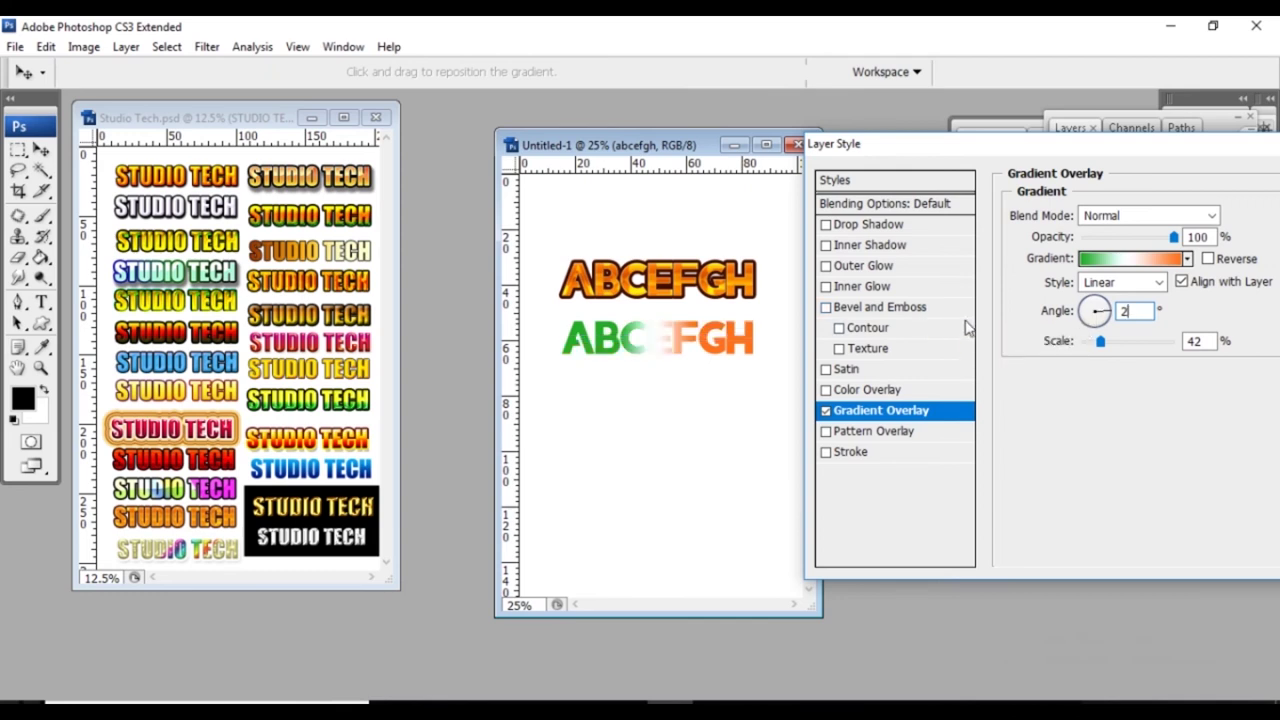
pyautogui.write('60')
pyautogui.press('BackSpace')
pyautogui.press('BackSpace')
pyautogui.press('BackSpace')
pyautogui.write('270')
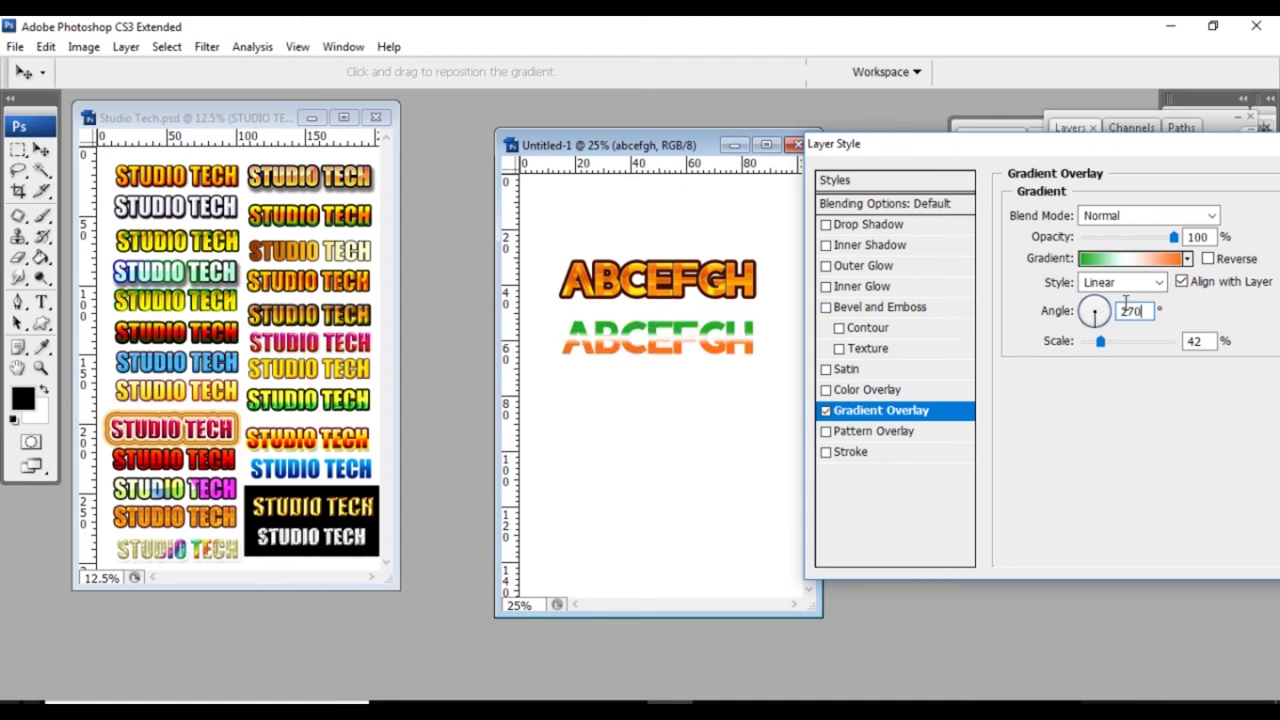
pyautogui.moveTo(1100, 342)
pyautogui.mouseDown()
pyautogui.moveTo(1082, 342)
pyautogui.moveTo(1114, 360)
pyautogui.moveTo(1100, 358)
pyautogui.mouseUp()
# Try the Radial gradient style at 150% scale and reposition its center within the lower text.
pyautogui.click(1140, 282)
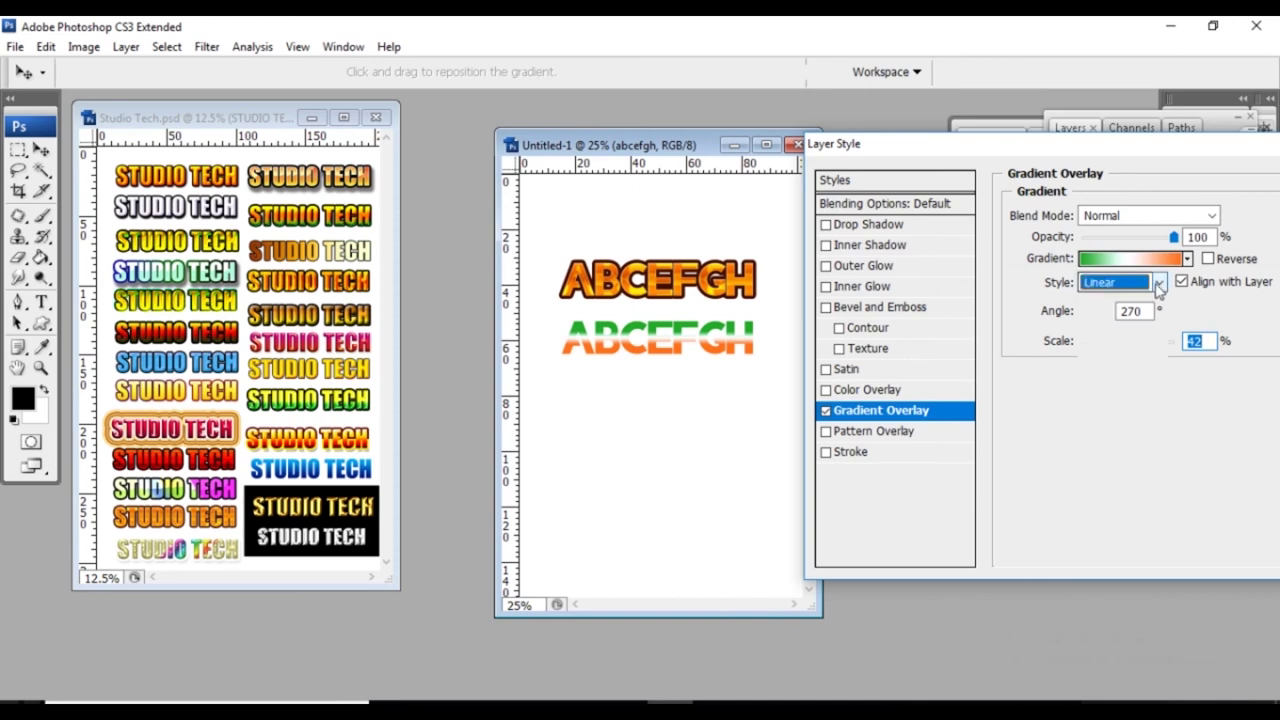
pyautogui.click(1120, 317)
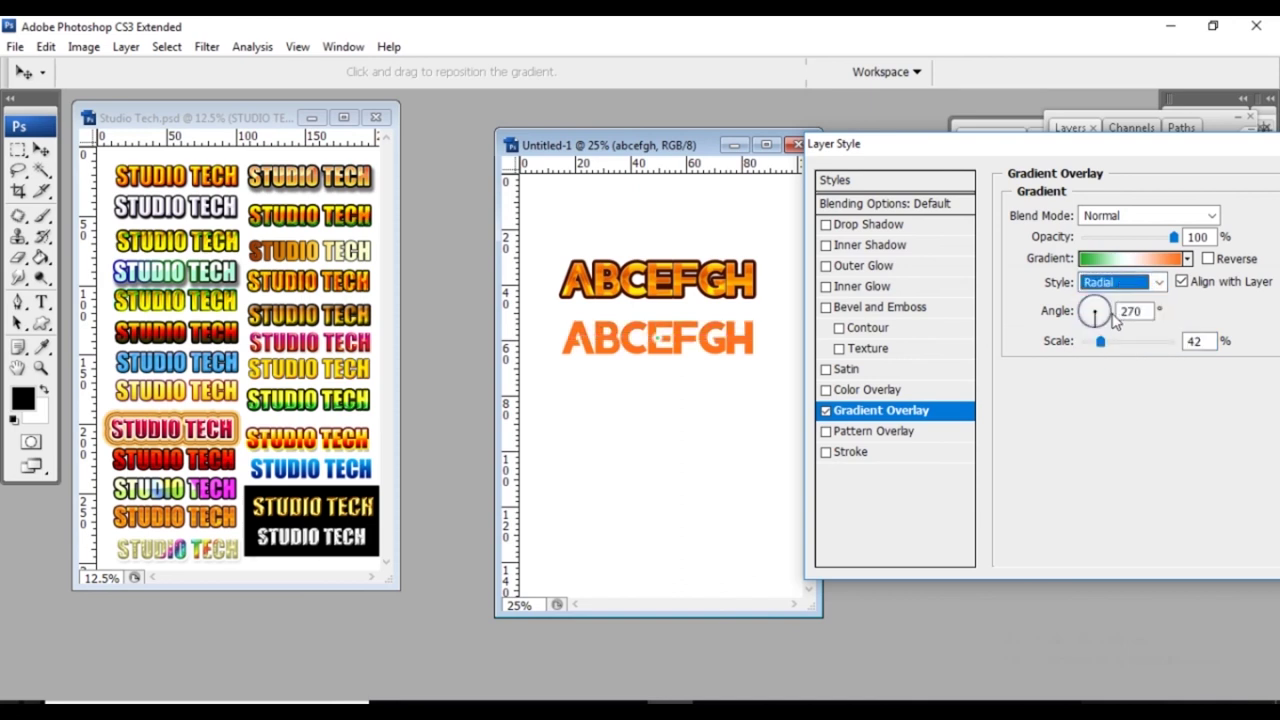
pyautogui.moveTo(1100, 341); pyautogui.dragTo(1183, 340)
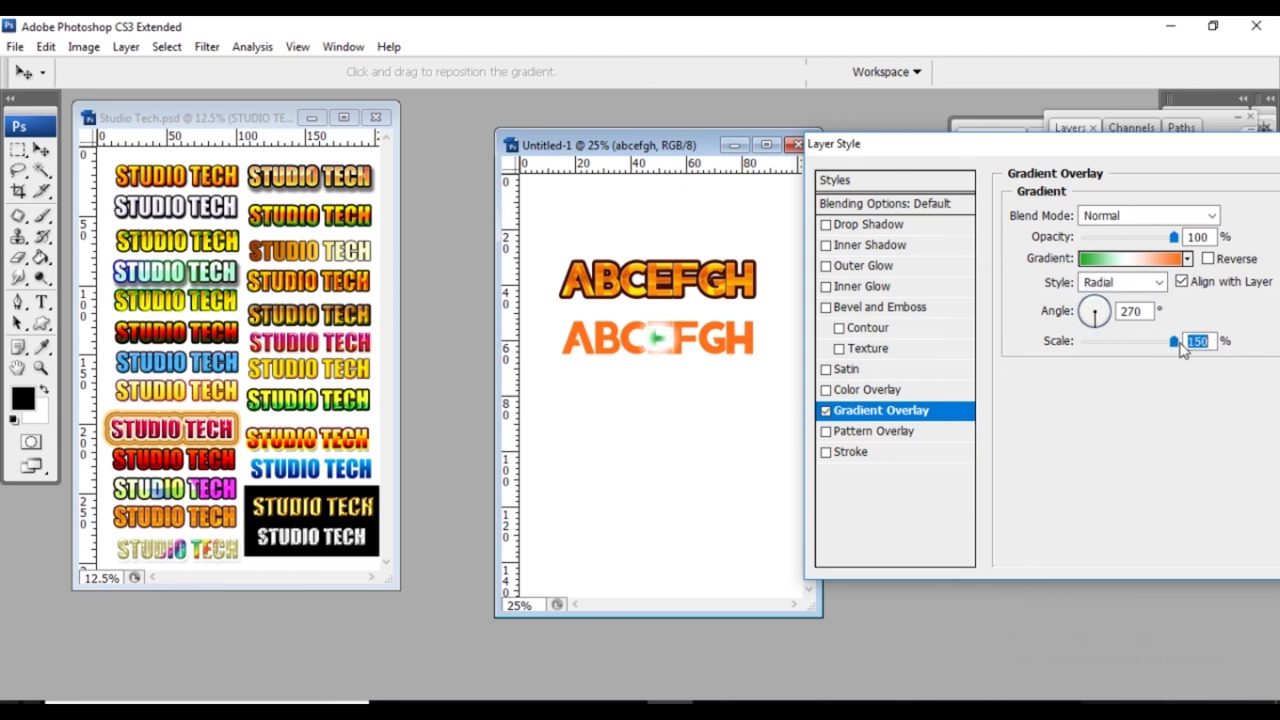
pyautogui.moveTo(655, 340)
pyautogui.mouseDown()
pyautogui.moveTo(740, 340)
pyautogui.moveTo(572, 346)
pyautogui.moveTo(680, 345)
pyautogui.moveTo(665, 346)
pyautogui.mouseUp()
# Switch the gradient style to Angle at 59% scale and reposition the gradient near the middle of the lower text.
pyautogui.click(1120, 283)
pyautogui.click(1118, 331)
pyautogui.moveTo(1150, 352); pyautogui.dragTo(1110, 343)
pyautogui.moveTo(663, 343)
pyautogui.mouseDown()
pyautogui.moveTo(737, 337)
pyautogui.moveTo(648, 357)
pyautogui.moveTo(684, 369)
pyautogui.moveTo(652, 336)
pyautogui.mouseUp()
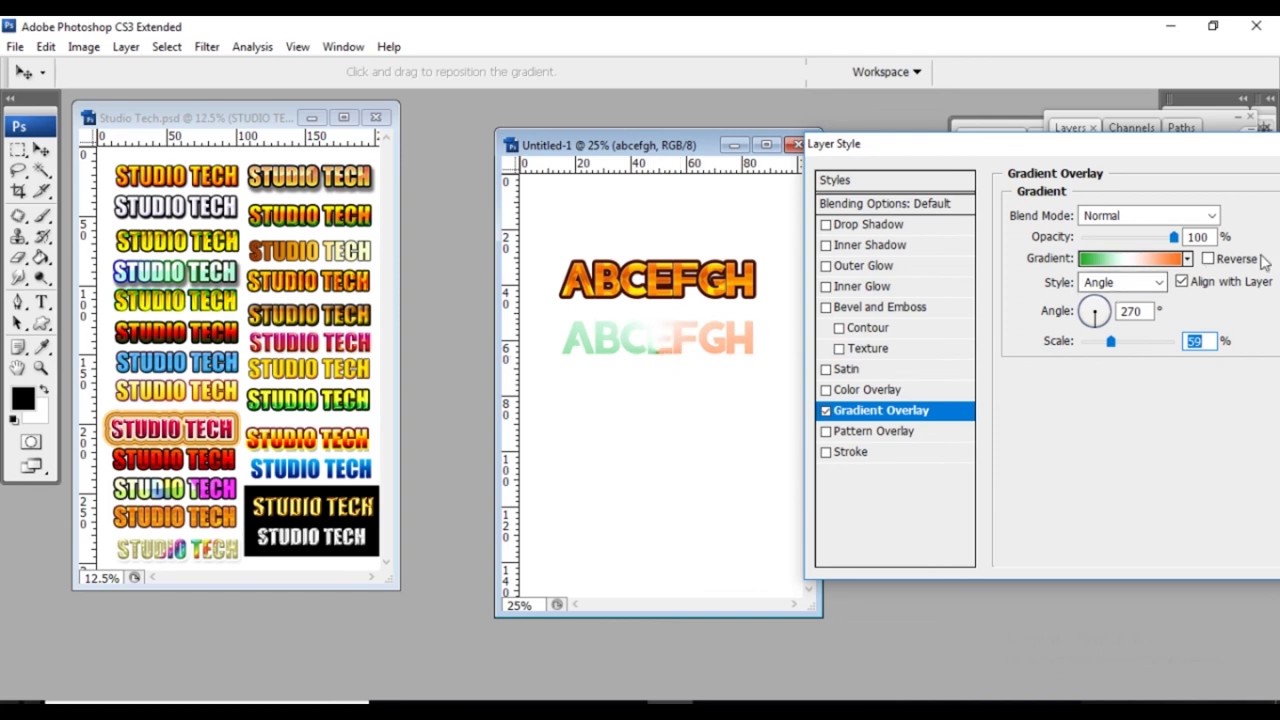
# Reverse the gradient's colors, change its style to Reflected and shift it slightly upward within the lower text.
pyautogui.click(1208, 259)
pyautogui.click(1209, 259)
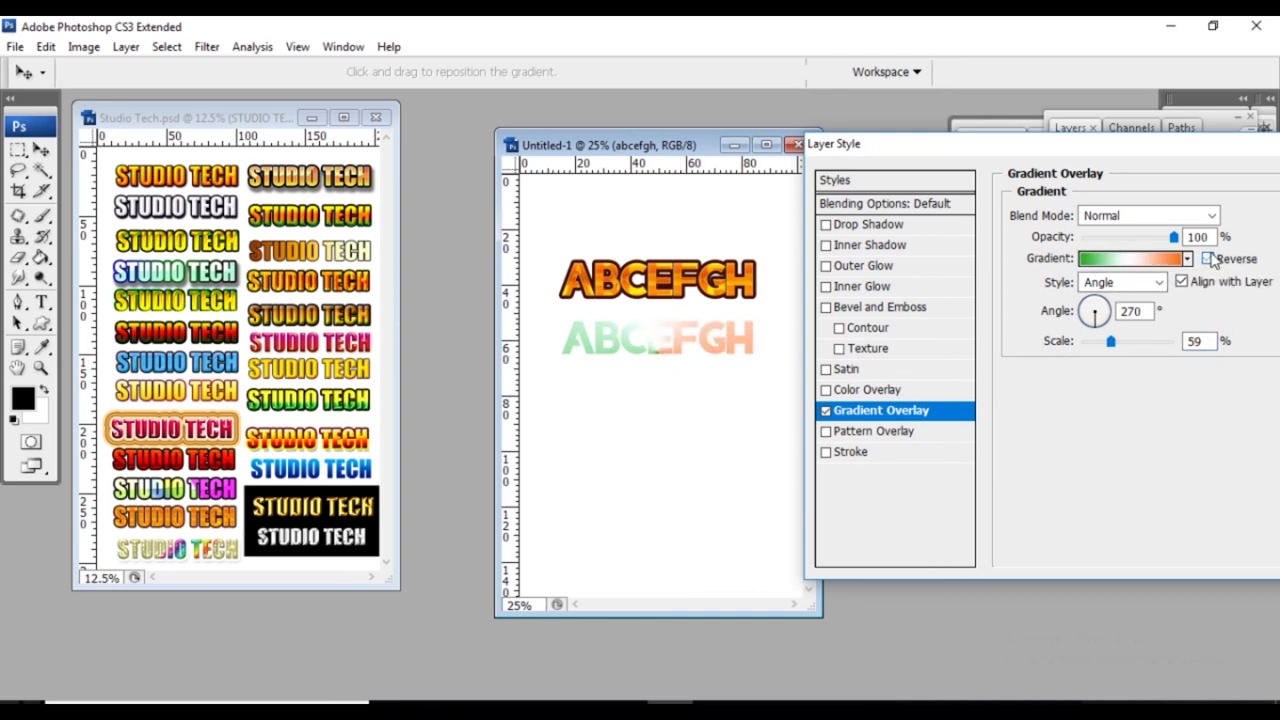
pyautogui.click(1209, 259)
pyautogui.click(1122, 282)
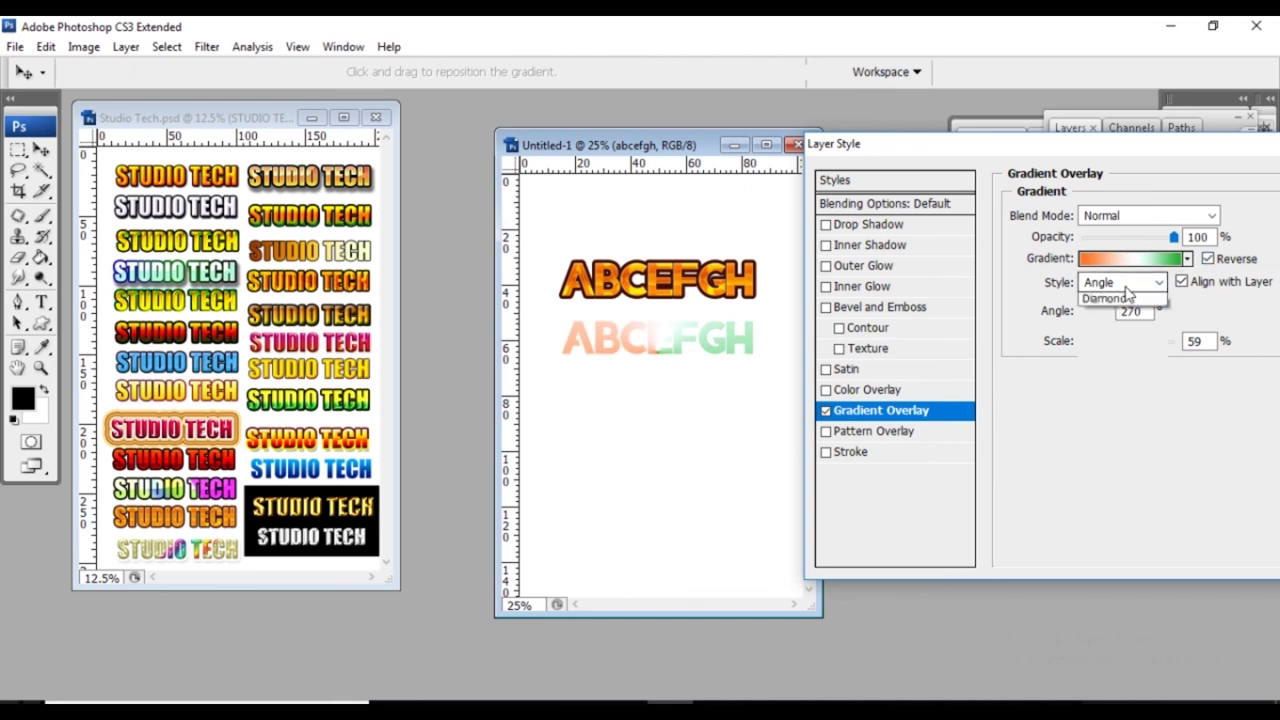
pyautogui.click(1101, 349)
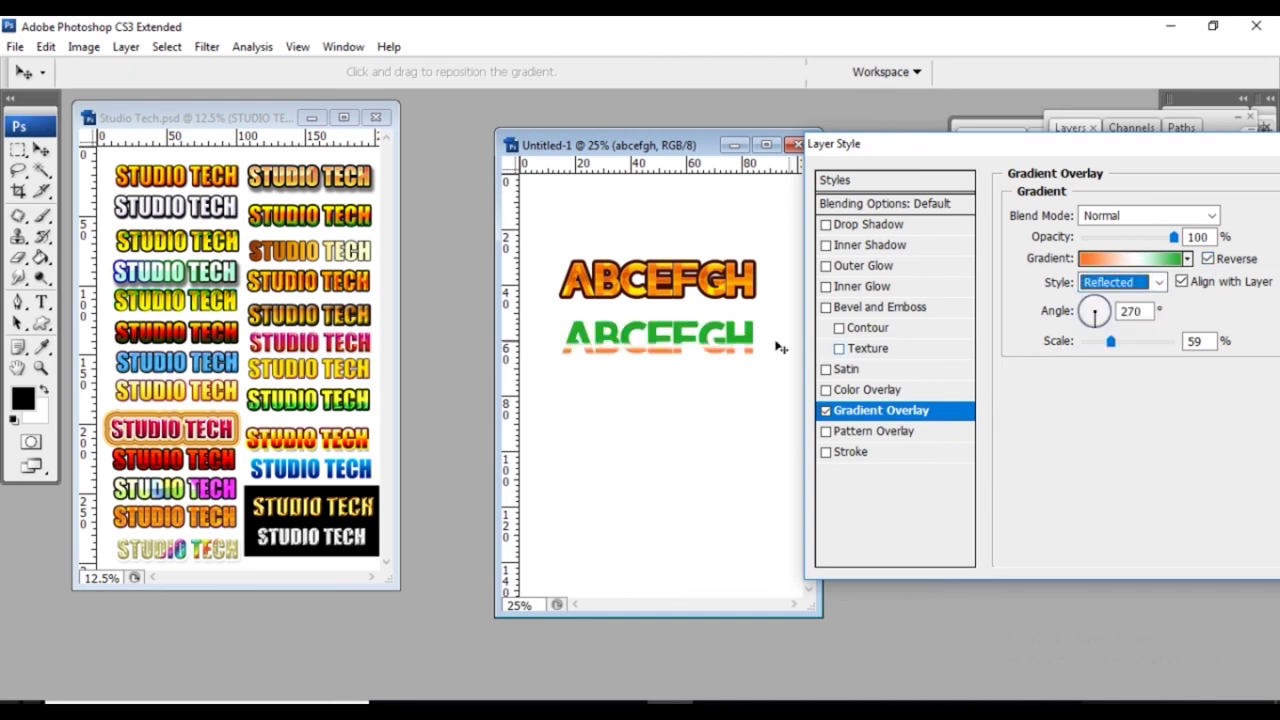
pyautogui.moveTo(718, 352); pyautogui.dragTo(720, 340)
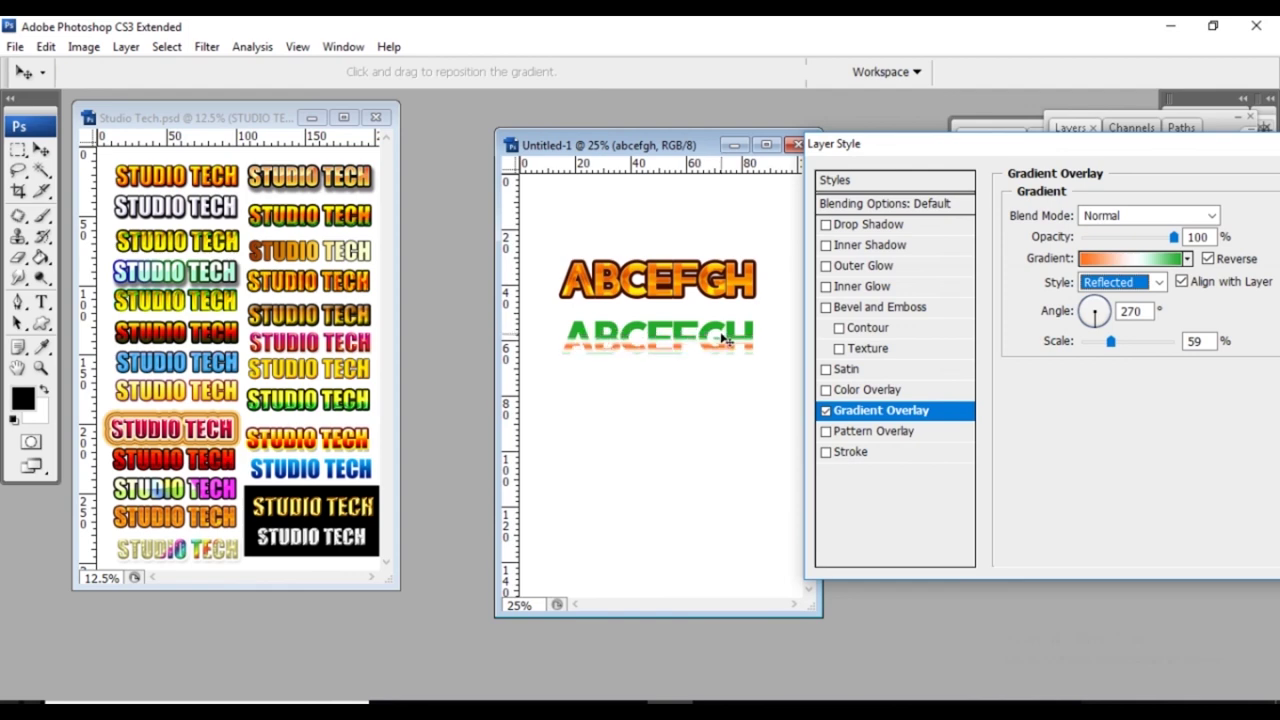